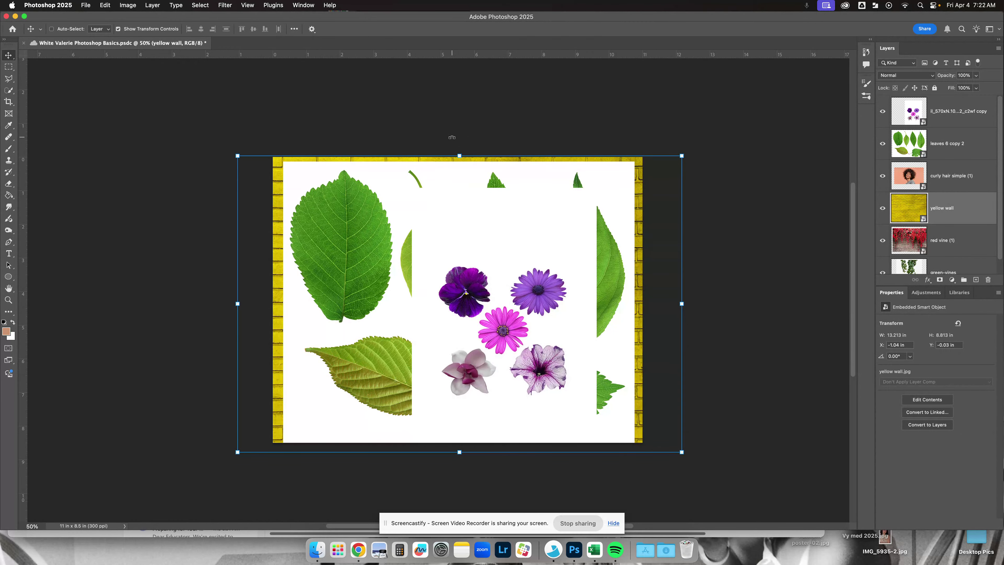
scroll(452, 138, right, 1)
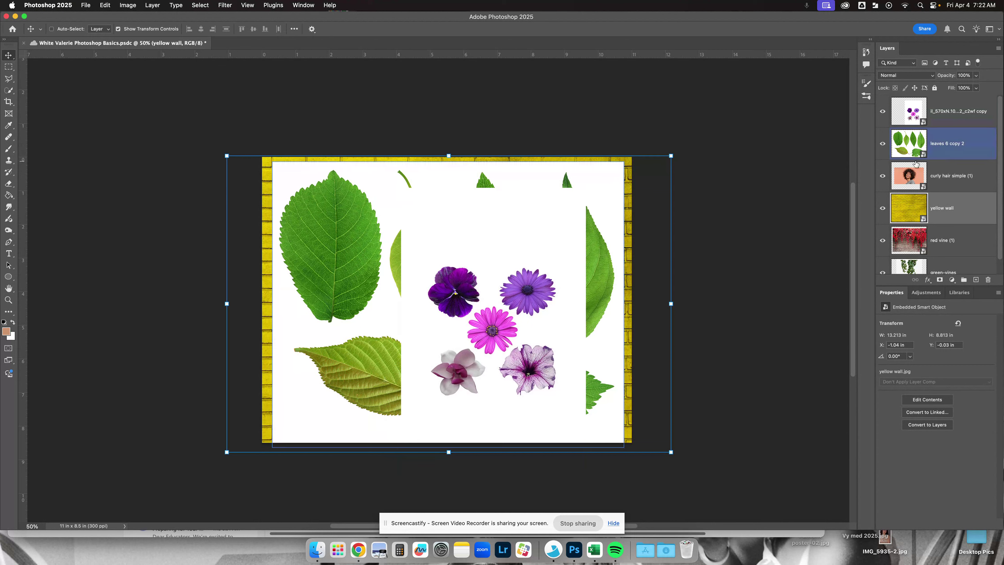
scroll(918, 166, down, 2)
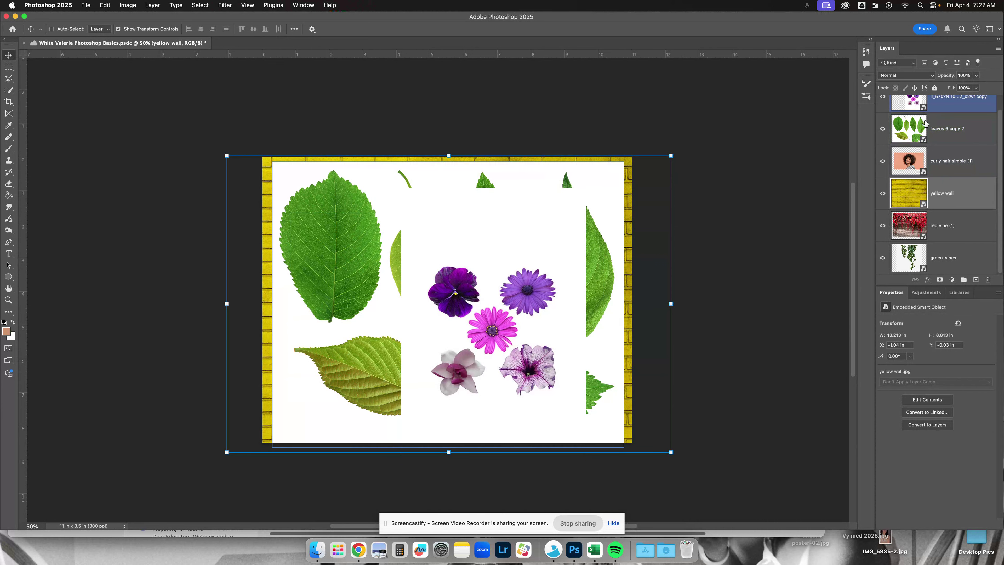
scroll(929, 196, up, 1)
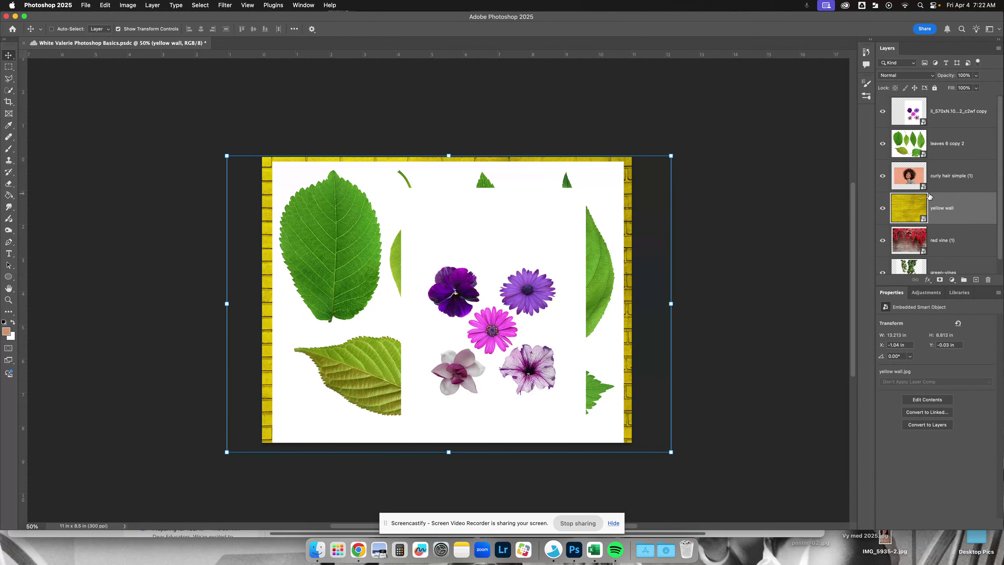
scroll(929, 196, down, 1)
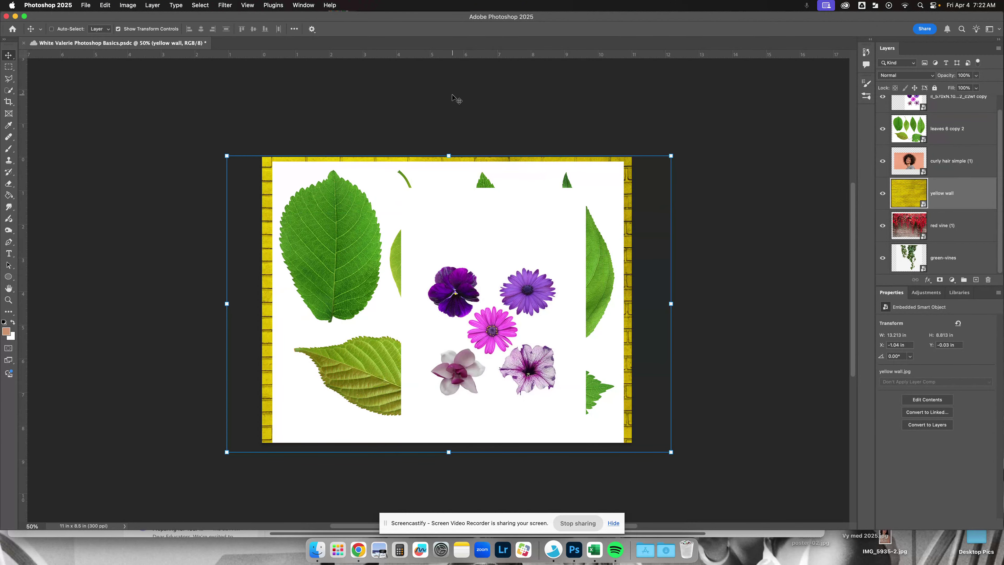
scroll(560, 171, right, 5)
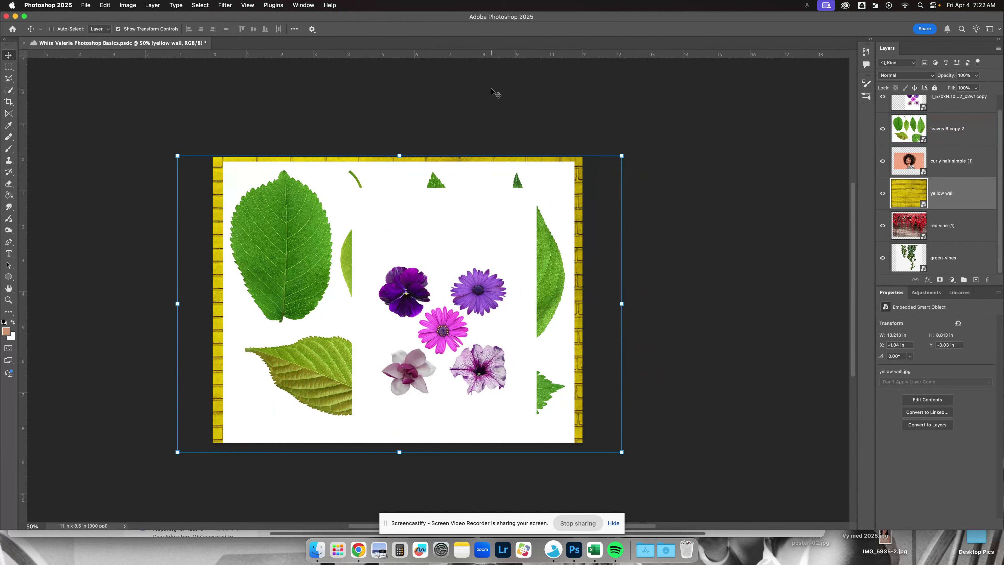
scroll(493, 94, up, 3)
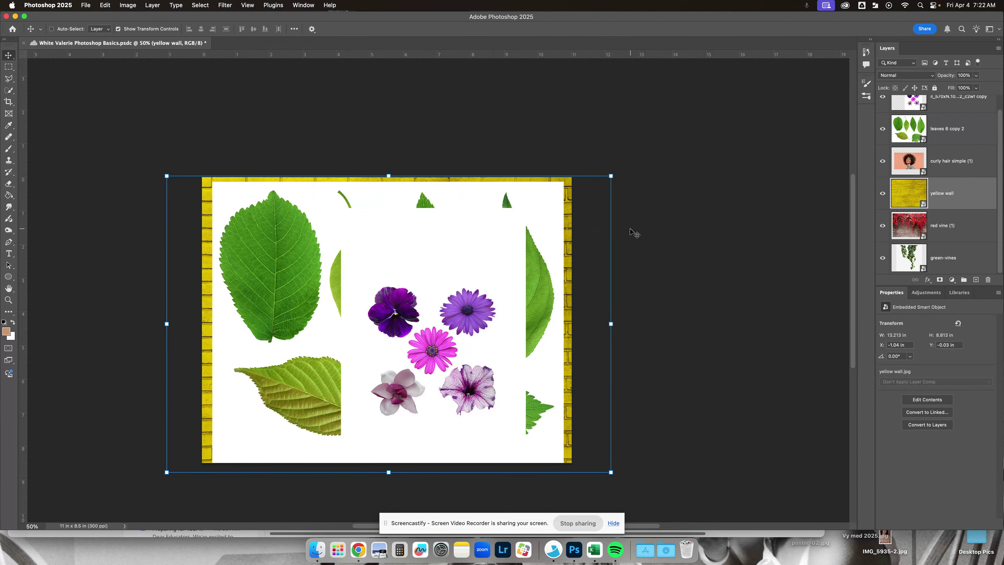
scroll(526, 222, up, 1)
scroll(526, 222, left, 1)
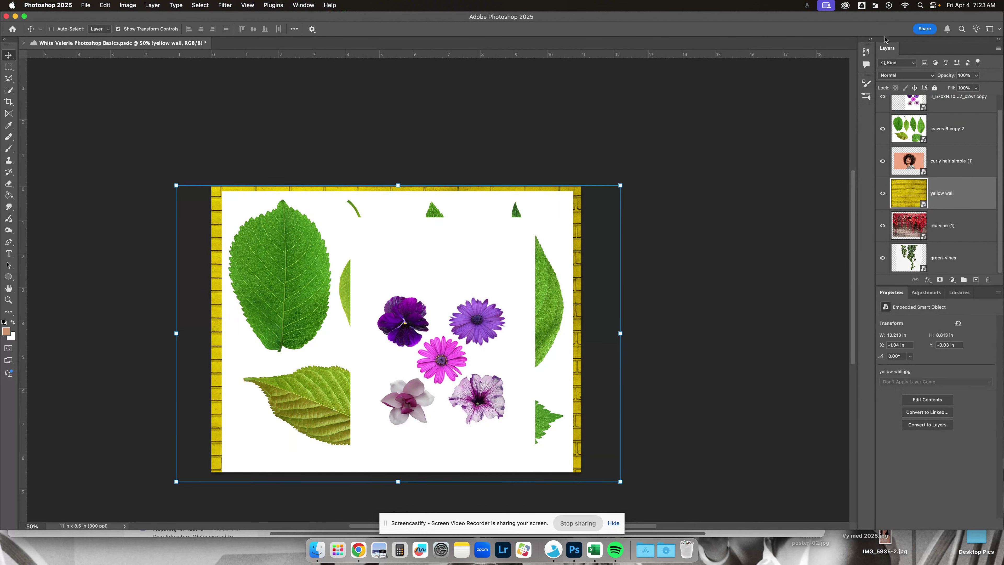
- Detach the Layers panel and dock it in the same group as Properties, Adjustments and Libraries
mouse_move(895, 50)
mouse_down()
mouse_move(879, 53)
mouse_move(892, 50)
mouse_up()
drag(885, 49, 857, 74)
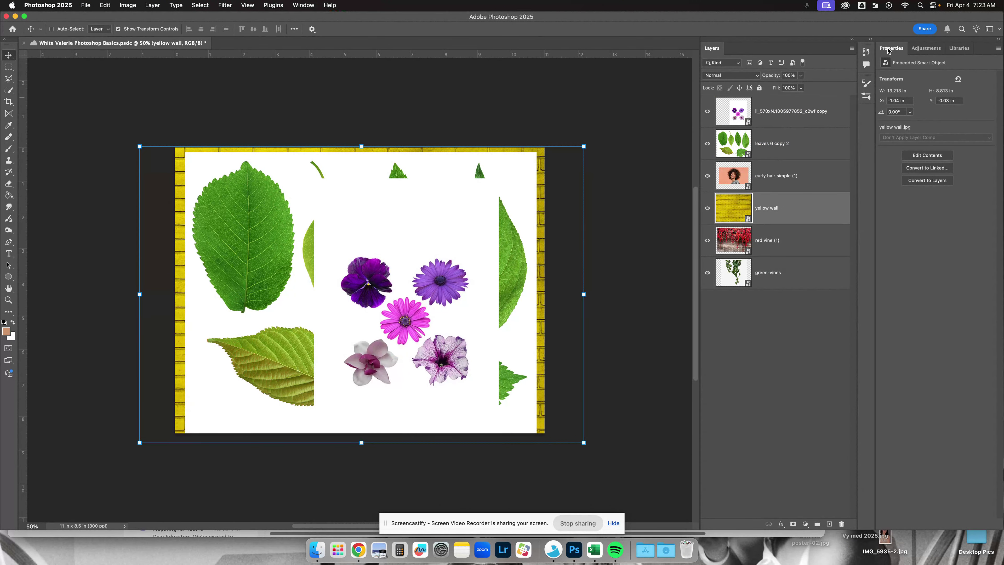
click(927, 48)
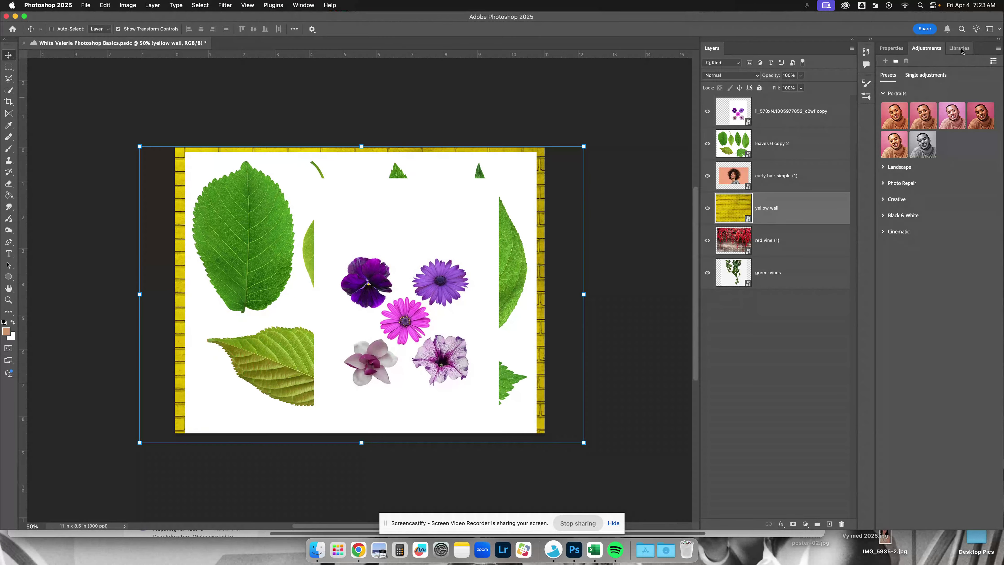
click(961, 50)
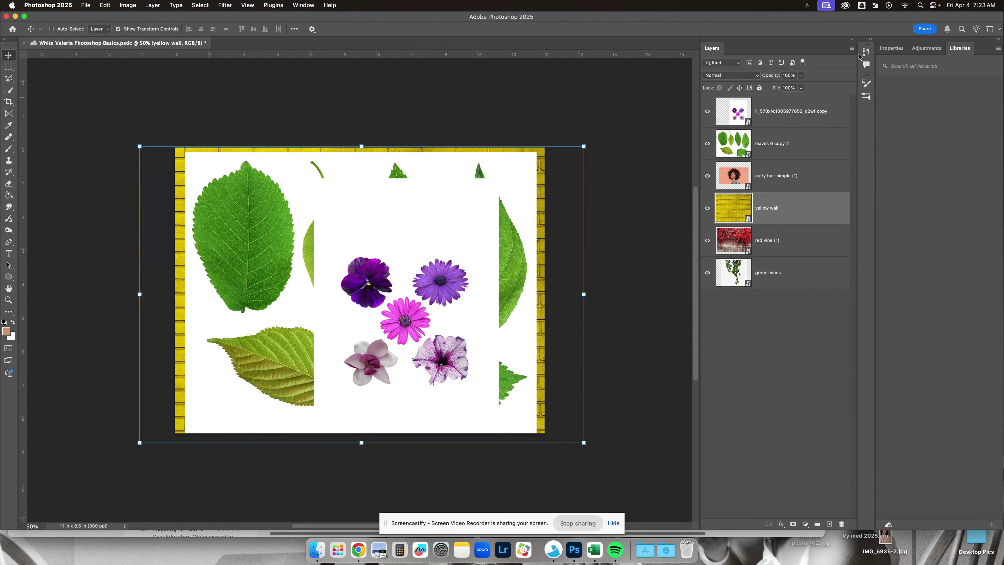
drag(713, 48, 926, 50)
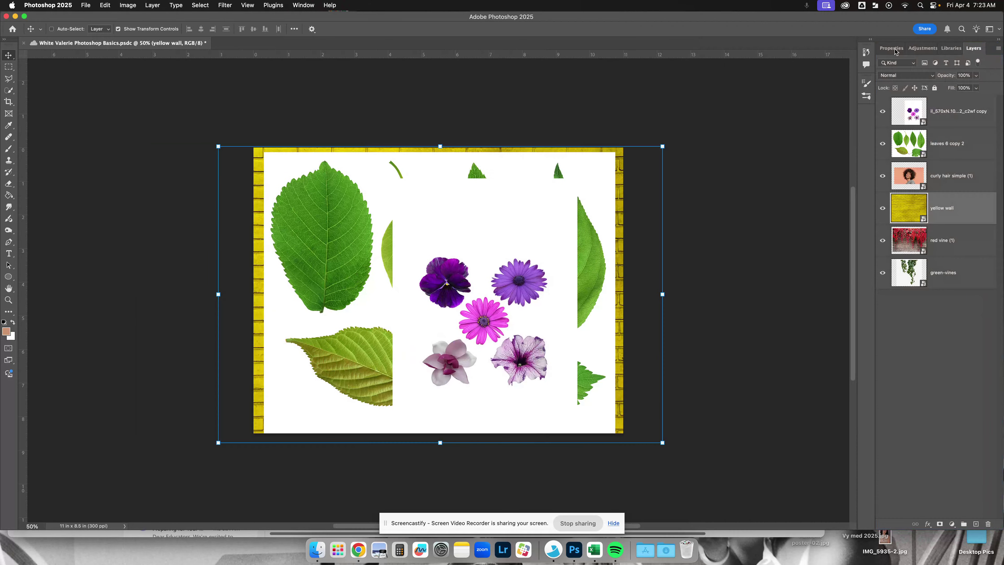
- Look through the Libraries, Adjustments and Properties panels, and return to Layers to examine its panel options
click(952, 49)
click(924, 50)
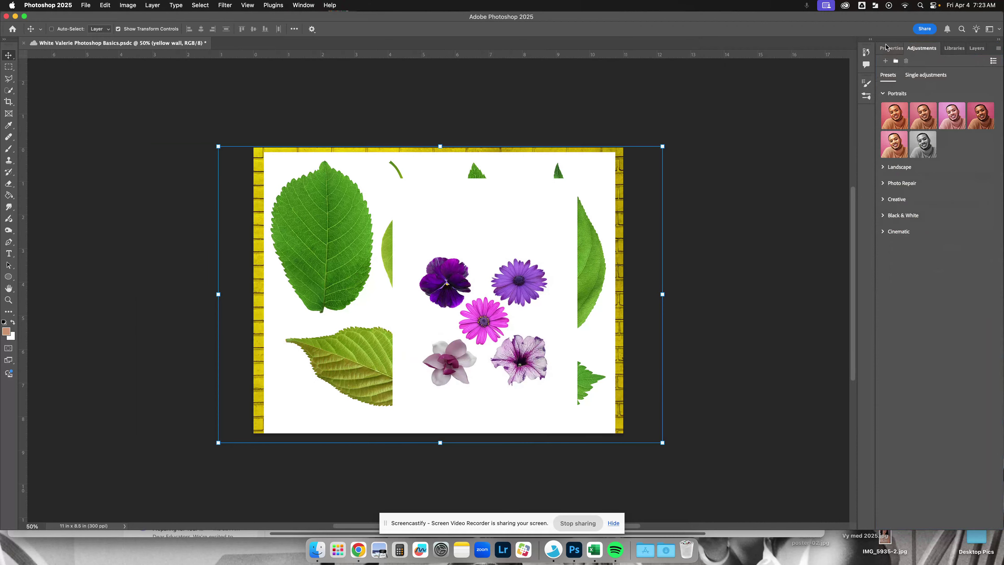
click(894, 49)
click(977, 48)
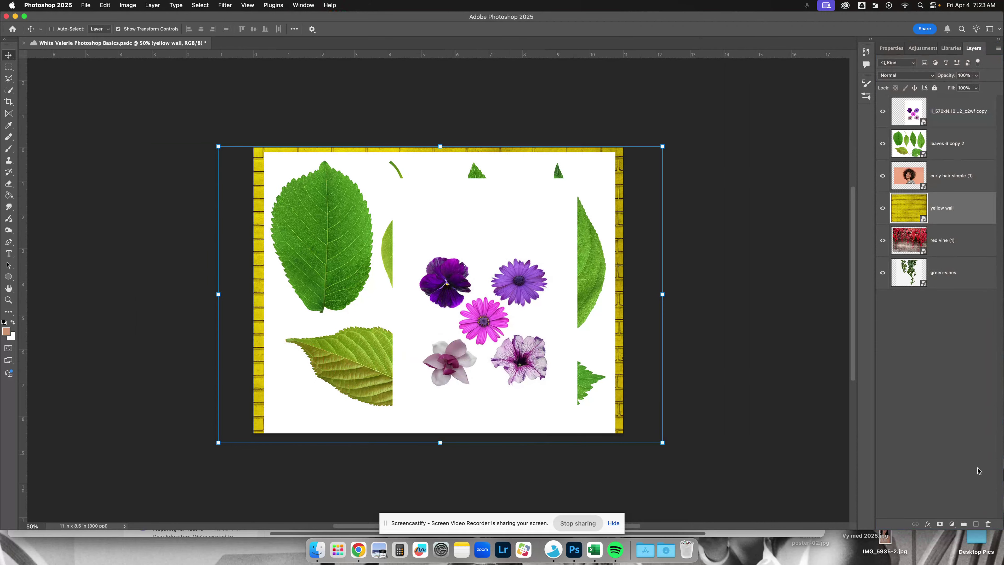
click(999, 50)
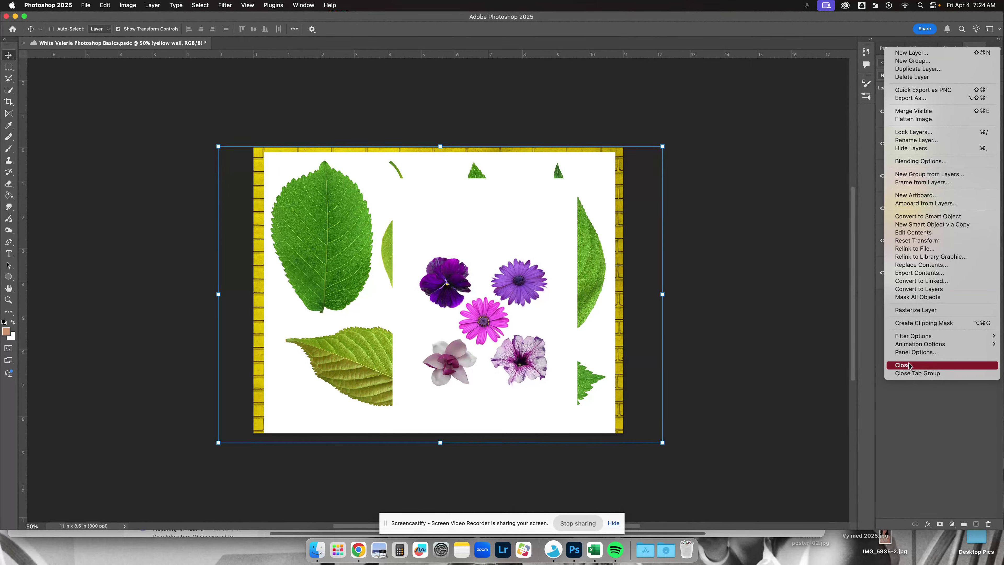
click(925, 410)
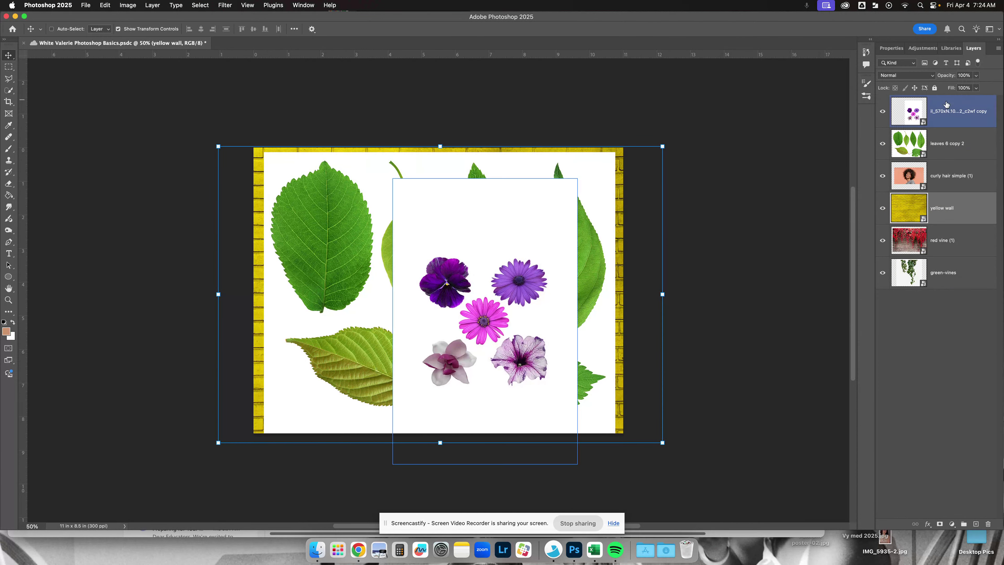
- Move the yellow wall layer to the bottom of the layer stack and hide every layer except curly hair simple (1)
scroll(728, 81, down, 1)
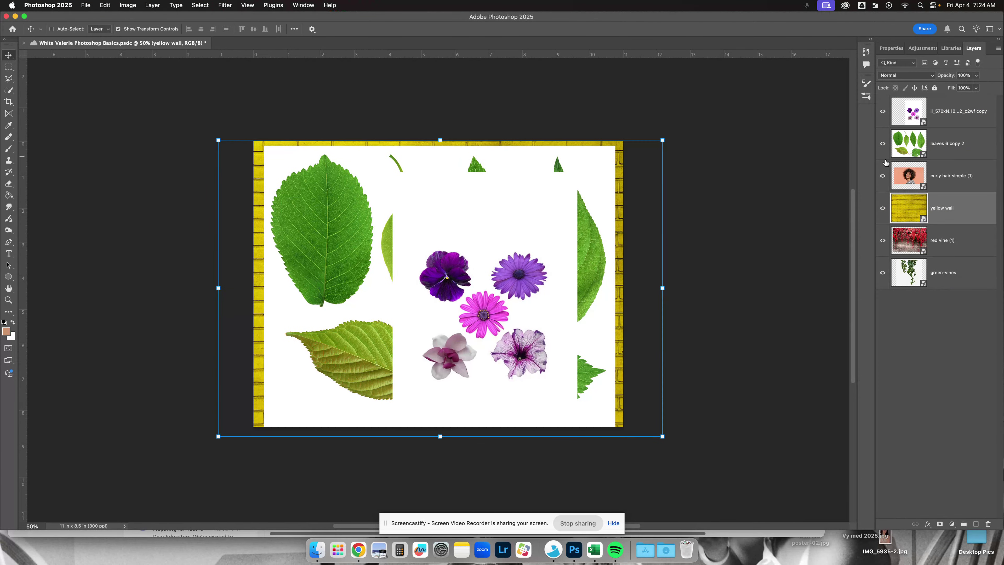
drag(960, 209, 957, 279)
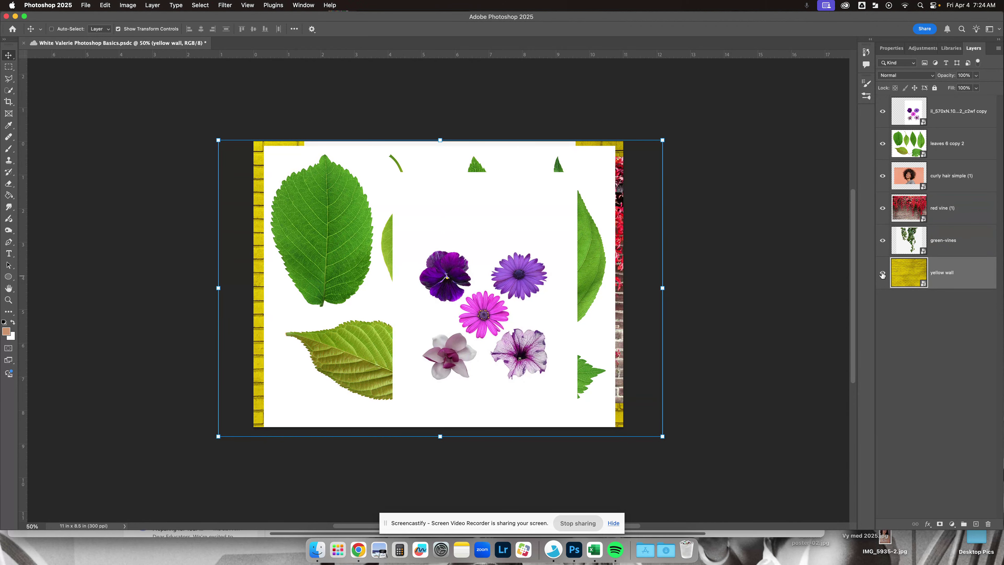
drag(883, 275, 882, 211)
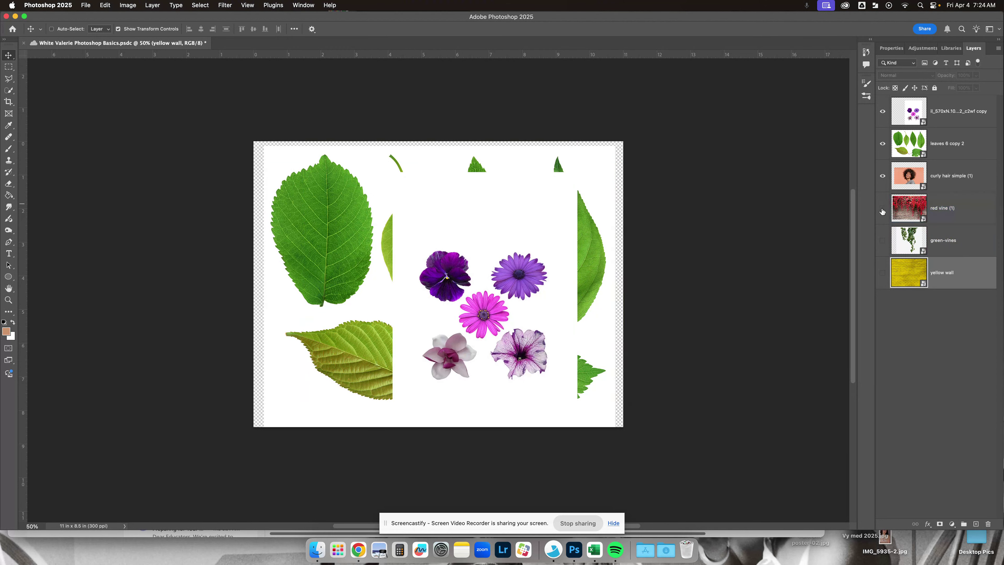
click(882, 210)
click(883, 210)
click(882, 145)
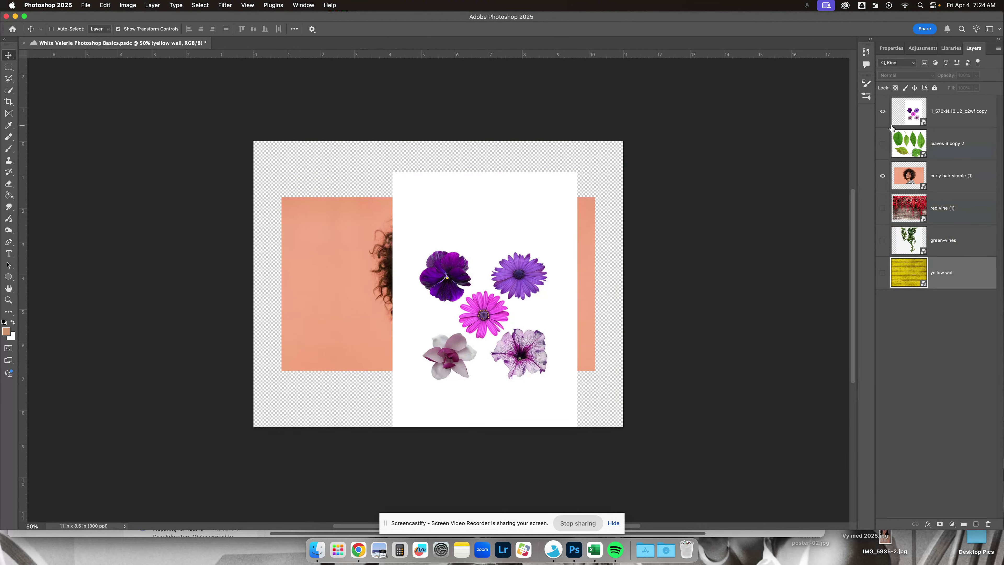
click(890, 125)
click(883, 112)
- Select the curly hair simple (1) layer and move its image into the upper-left corner of the canvas
click(941, 184)
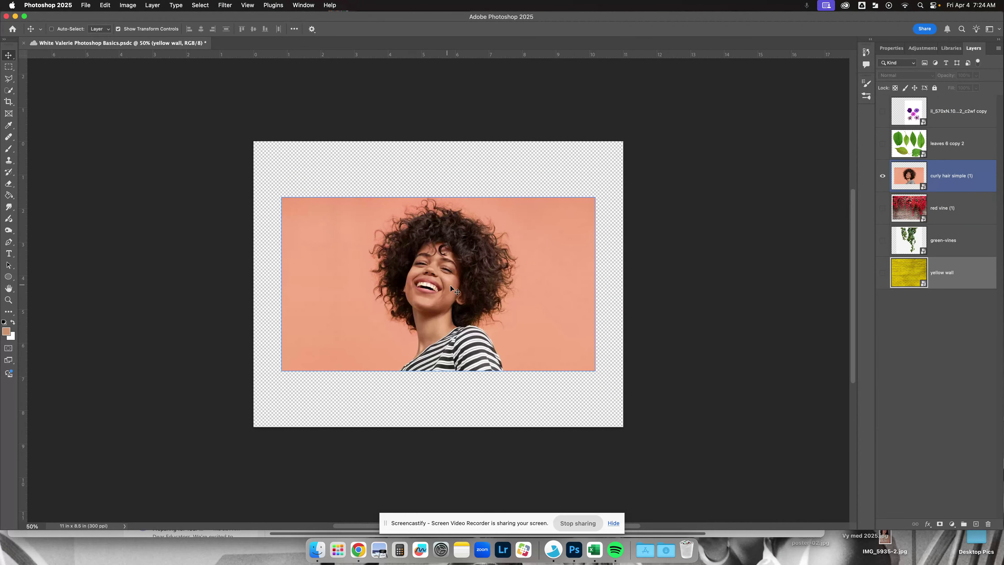
key(super+equal)
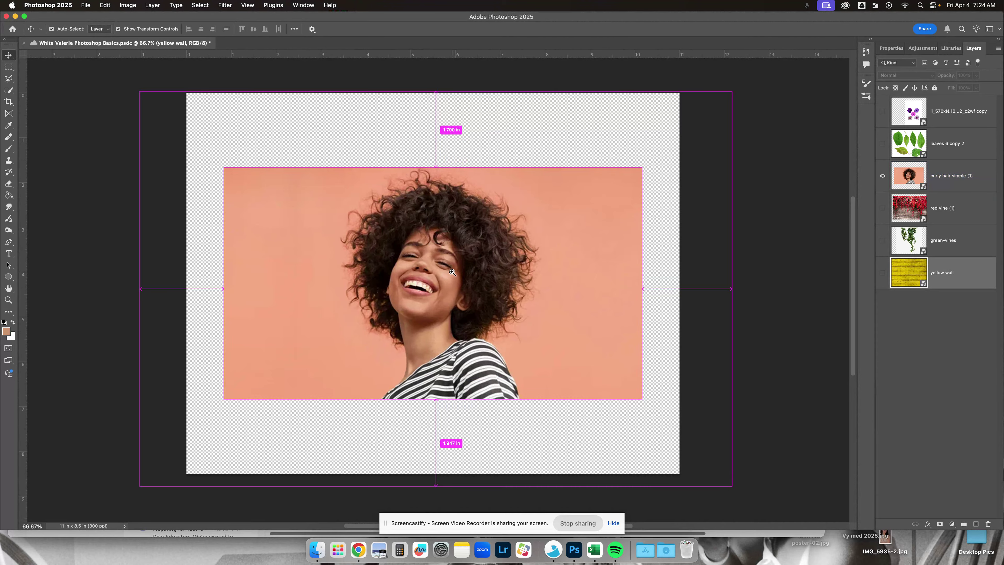
key(super+equal)
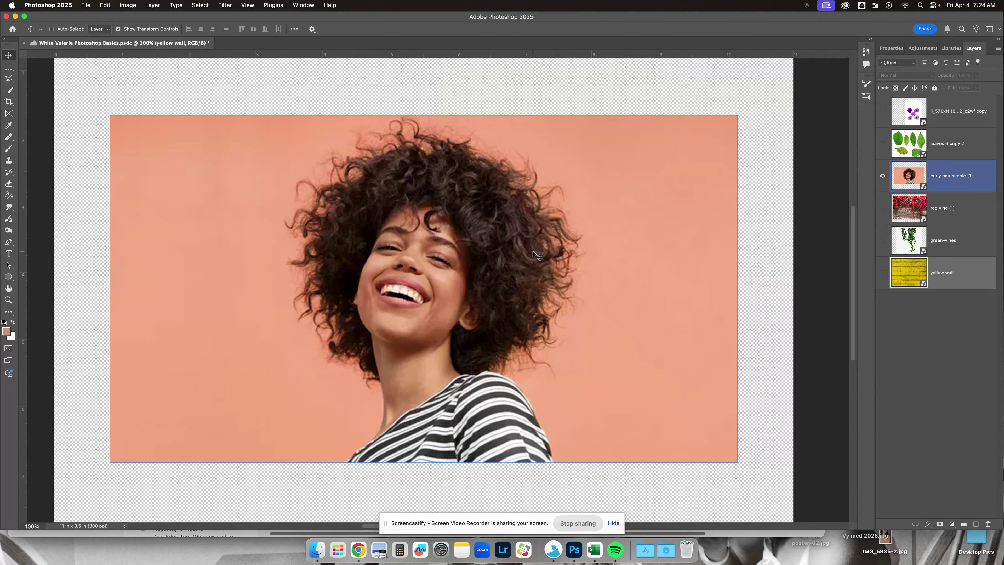
key(super+minus)
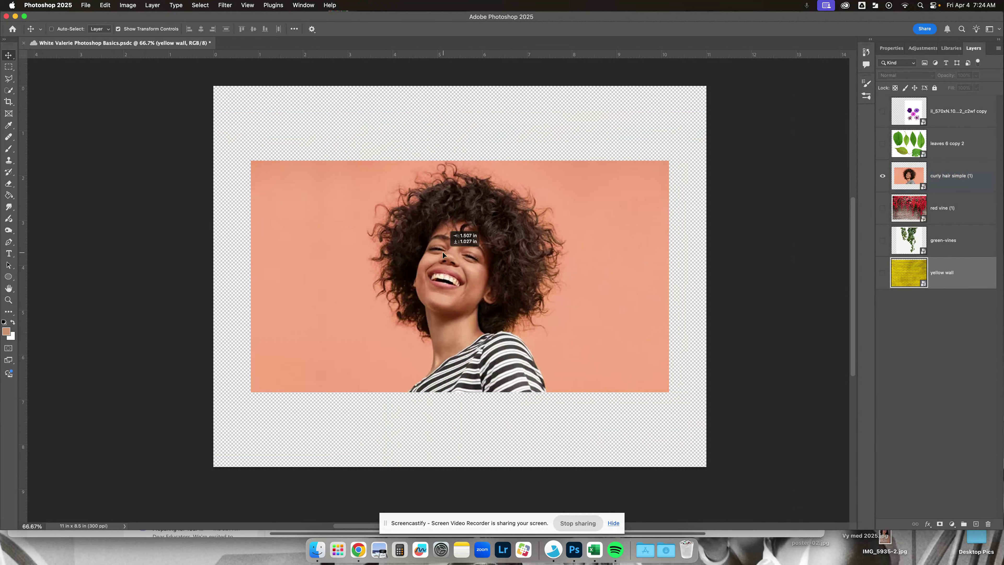
click(923, 178)
drag(490, 221, 453, 133)
scroll(592, 251, down, 1)
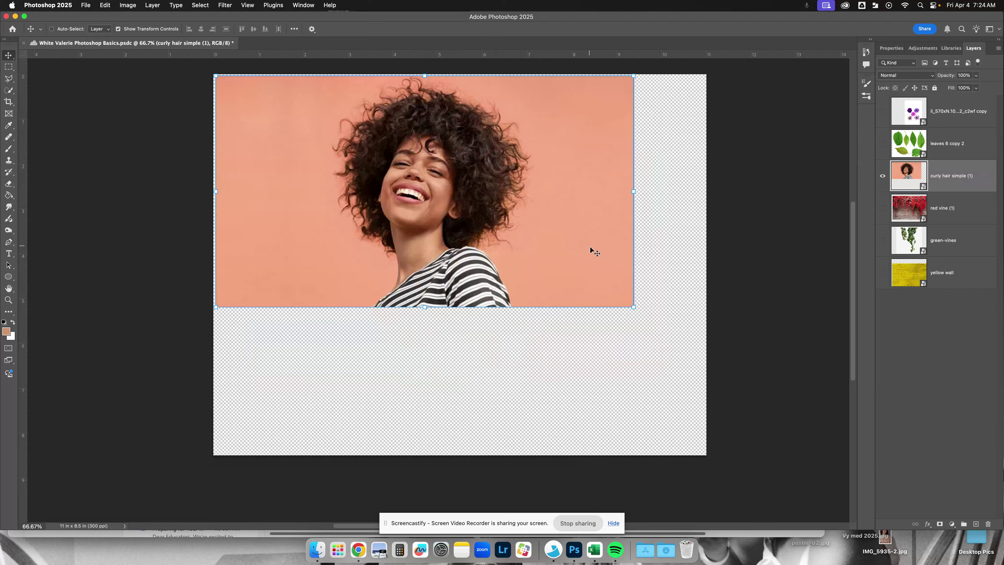
- Scale the curly hair simple (1) image proportionally to about 107.57% and reposition it near the middle of the canvas
drag(635, 307, 630, 388)
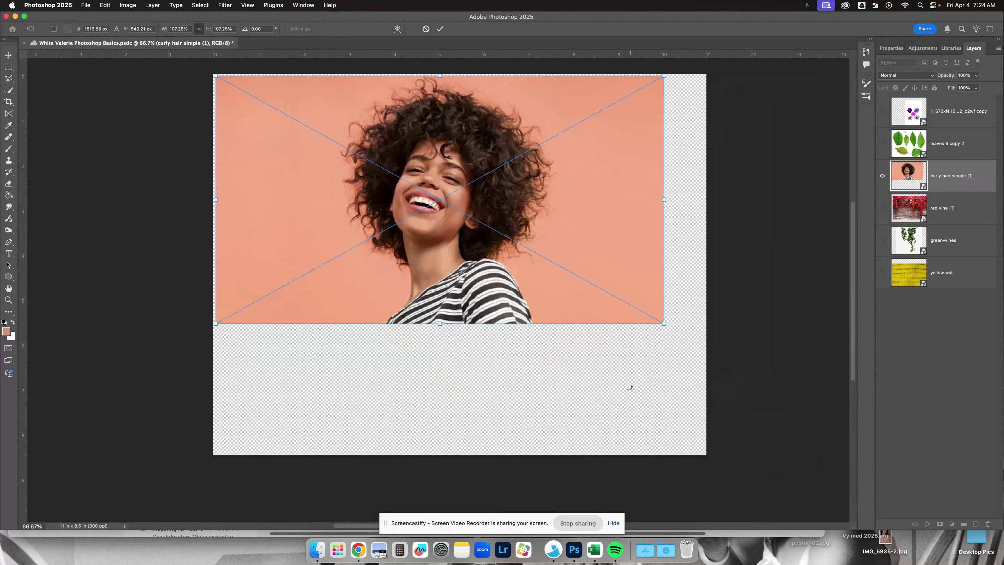
drag(560, 288, 583, 344)
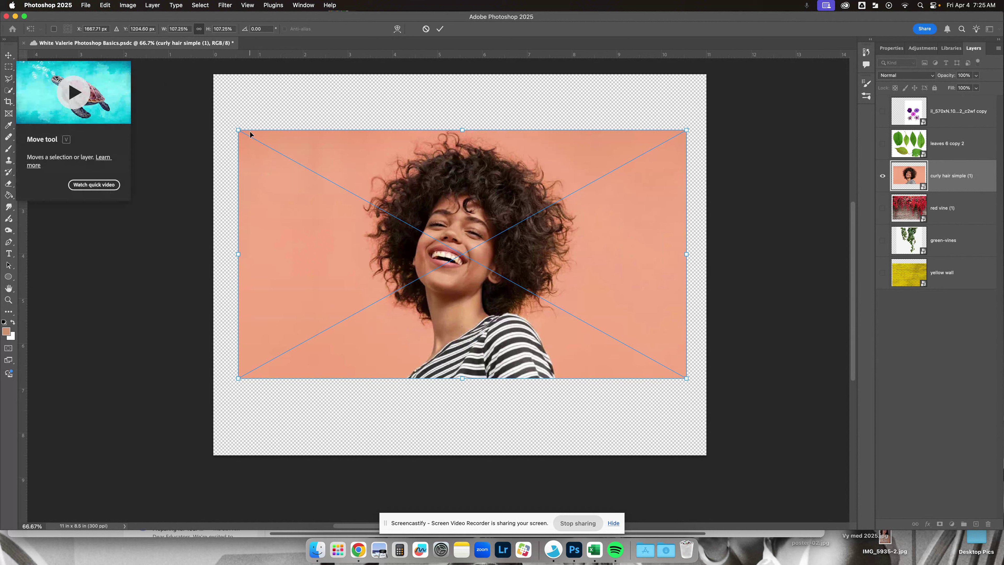
mouse_move(239, 129)
mouse_down()
mouse_move(227, 128)
mouse_move(233, 138)
mouse_up()
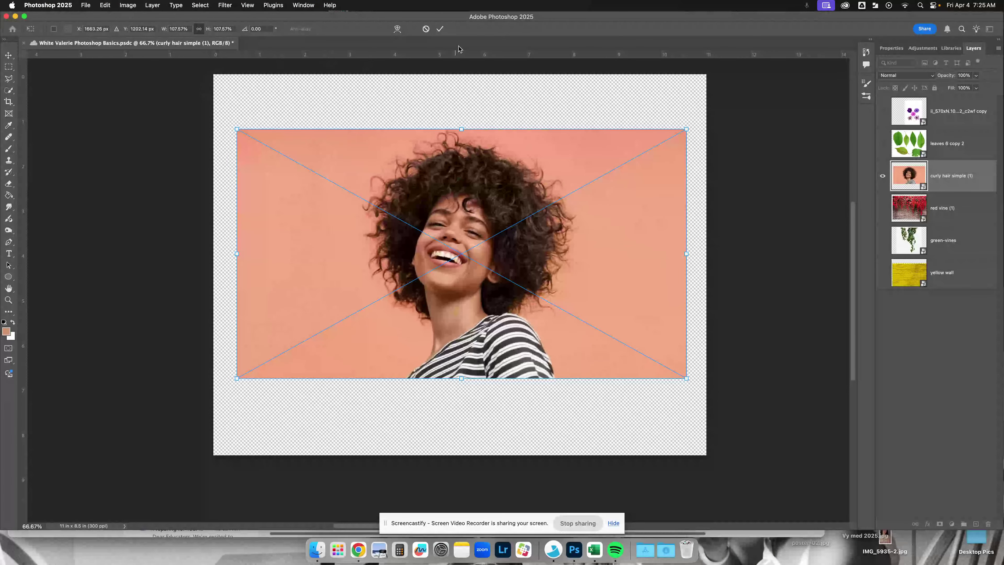
click(440, 29)
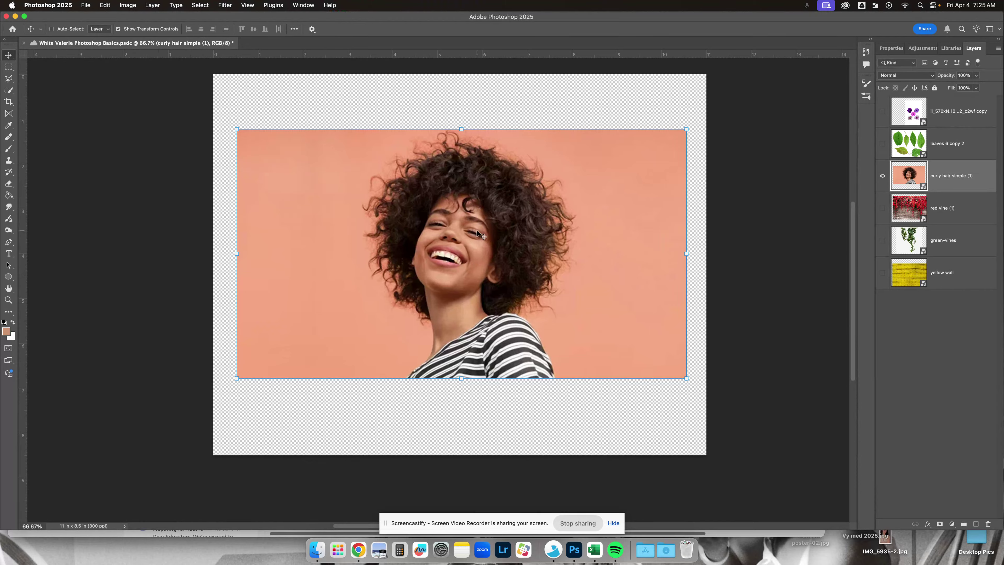
drag(478, 231, 476, 235)
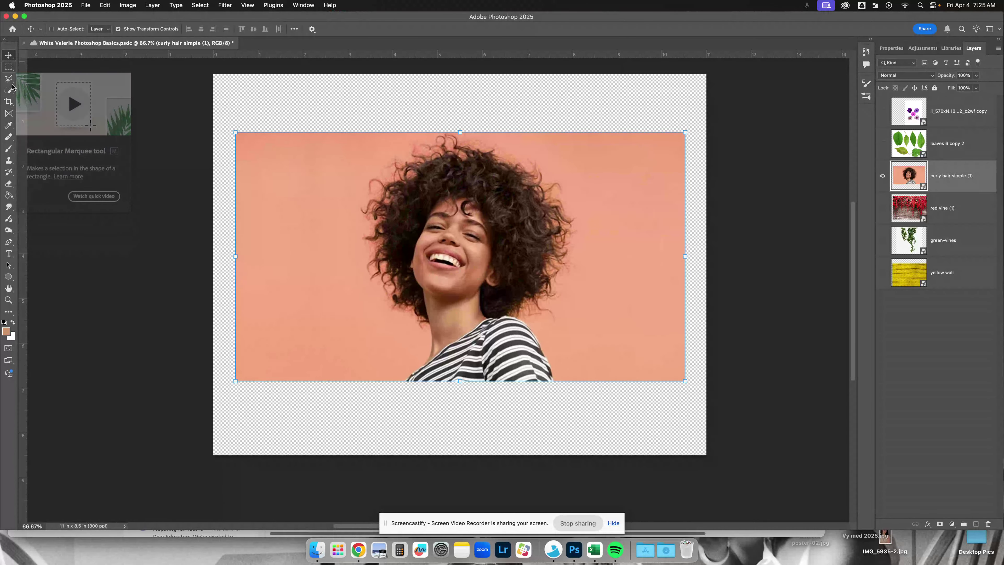
- Try a freehand selection around the woman with the Lasso tool, and deselect it
click(9, 67)
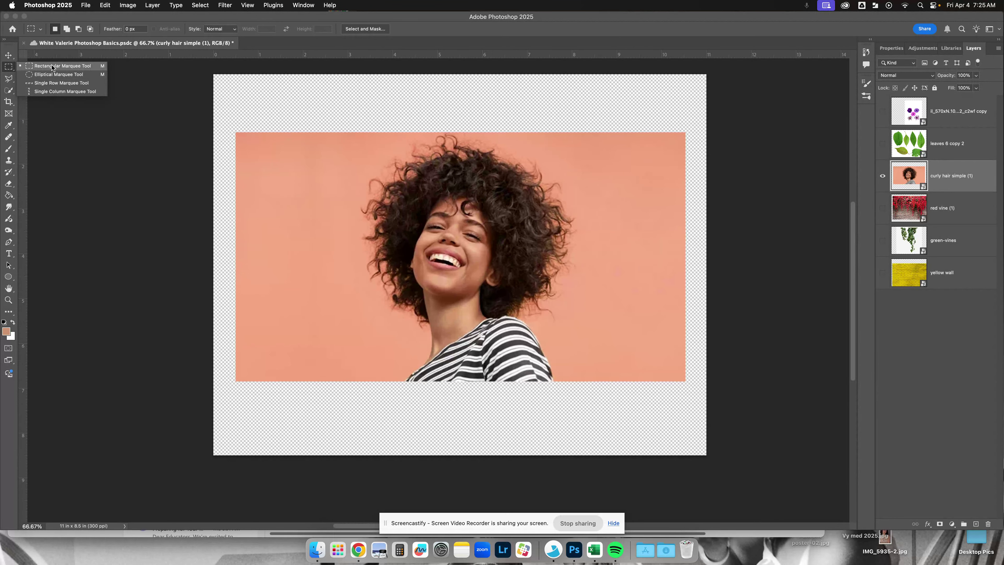
click(10, 81)
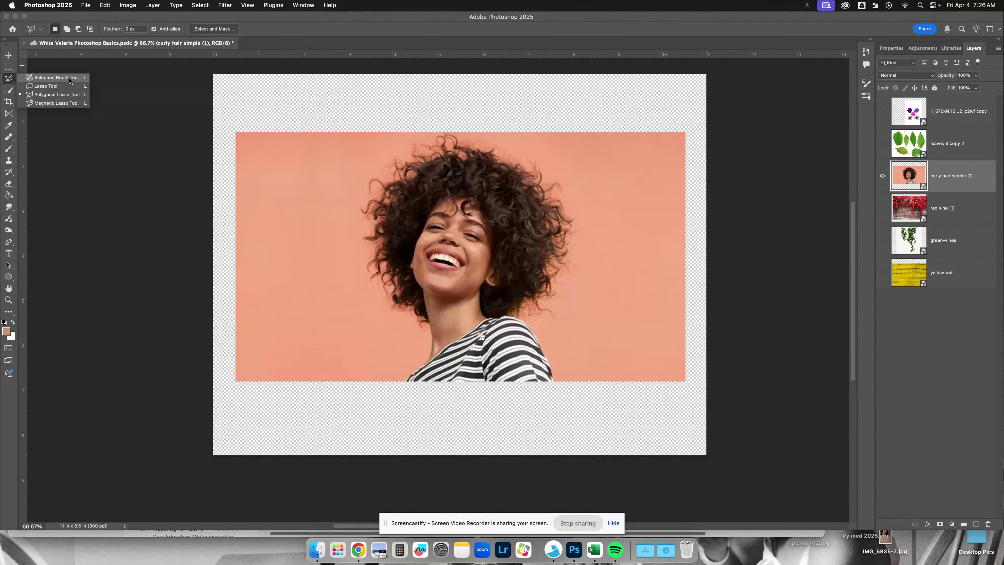
click(59, 86)
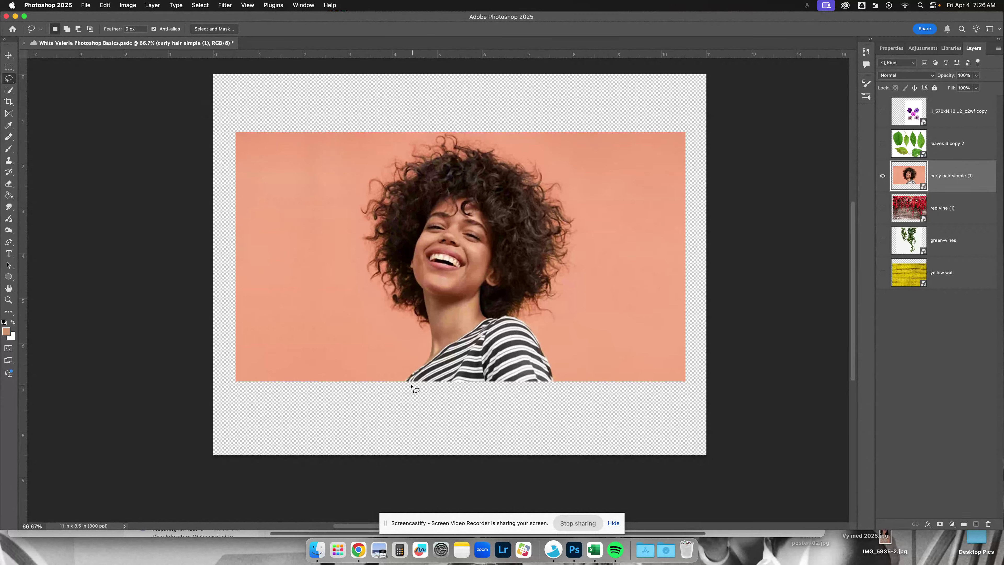
mouse_move(397, 382)
mouse_down()
mouse_move(424, 329)
mouse_move(363, 241)
mouse_move(366, 218)
mouse_move(396, 195)
mouse_move(443, 182)
mouse_move(590, 185)
mouse_move(579, 215)
mouse_move(498, 295)
mouse_move(532, 314)
mouse_move(560, 312)
mouse_move(572, 389)
mouse_move(499, 397)
mouse_move(393, 381)
mouse_up()
key(super+d)
scroll(437, 325, up, 1)
- Select the woman, including her hair and striped shirt, with the Quick Selection tool at brush size 250
click(14, 93)
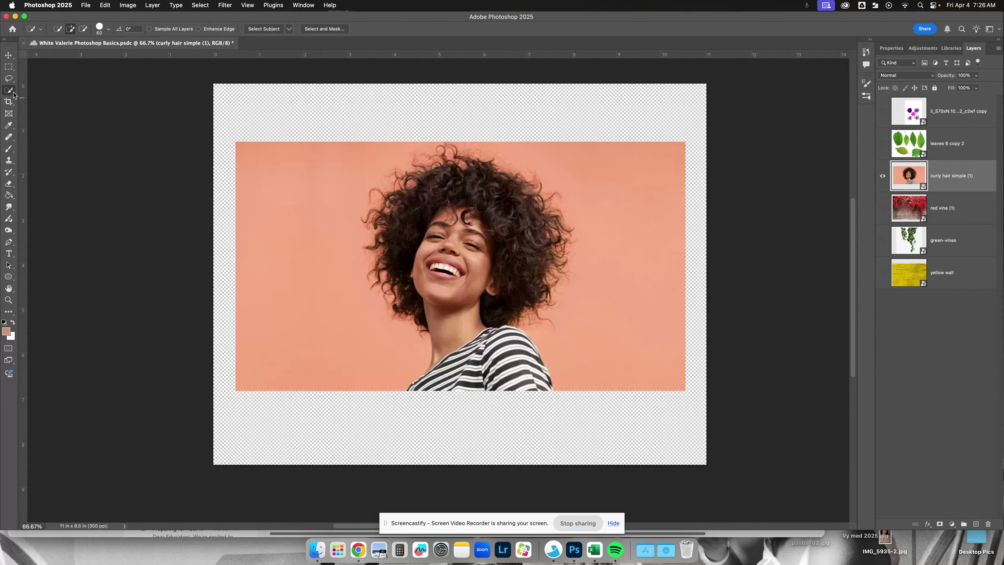
right_click(13, 95)
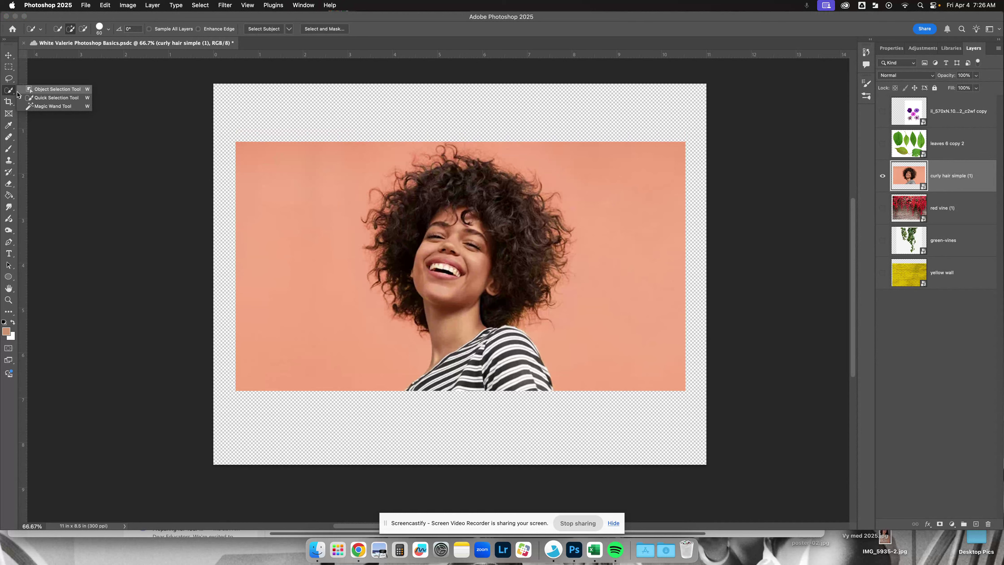
click(58, 99)
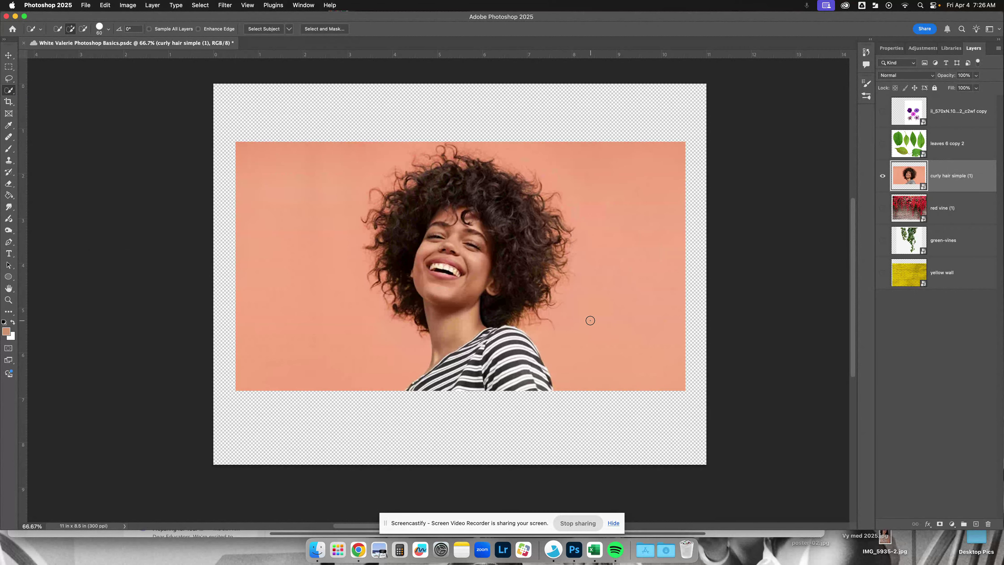
key(bracketright)
key(bracketright)
key(bracketright)
key(bracketright)
key(bracketright)
key(bracketright)
key(bracketright)
key(bracketright)
key(bracketright)
key(bracketright)
key(bracketleft)
key(bracketleft)
mouse_move(481, 360)
mouse_down()
mouse_move(453, 321)
mouse_move(461, 218)
mouse_move(528, 216)
mouse_move(537, 238)
mouse_move(533, 246)
mouse_move(459, 196)
mouse_move(418, 222)
mouse_move(410, 253)
mouse_move(415, 288)
mouse_move(455, 323)
mouse_move(442, 385)
mouse_move(427, 394)
mouse_move(534, 394)
mouse_move(524, 354)
mouse_move(519, 368)
mouse_move(467, 337)
mouse_up()
scroll(460, 200, left, 2)
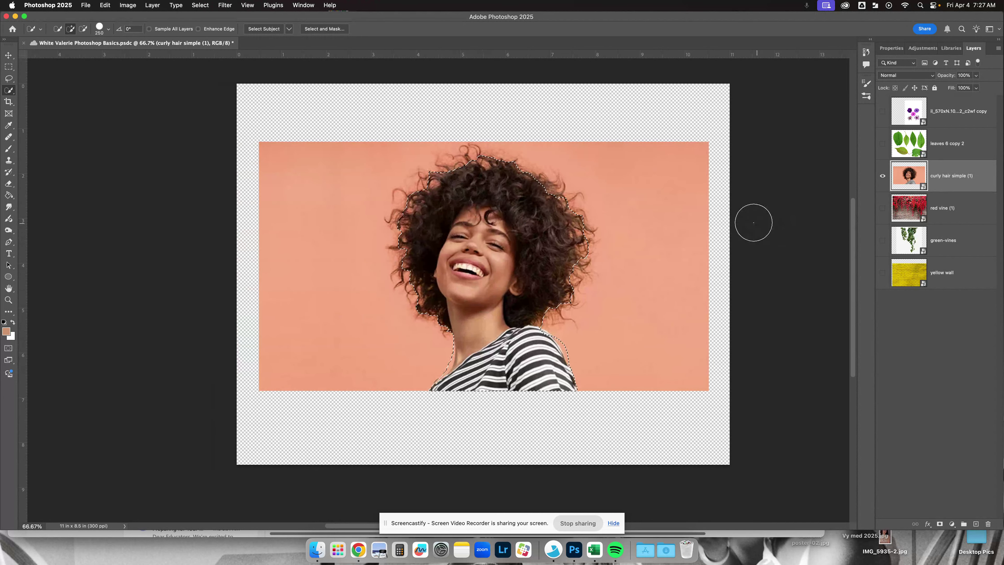
- Extend the quick selection into the background to the woman's right in the photo, and subtract that background area again
click(545, 199)
click(545, 201)
scroll(665, 139, left, 2)
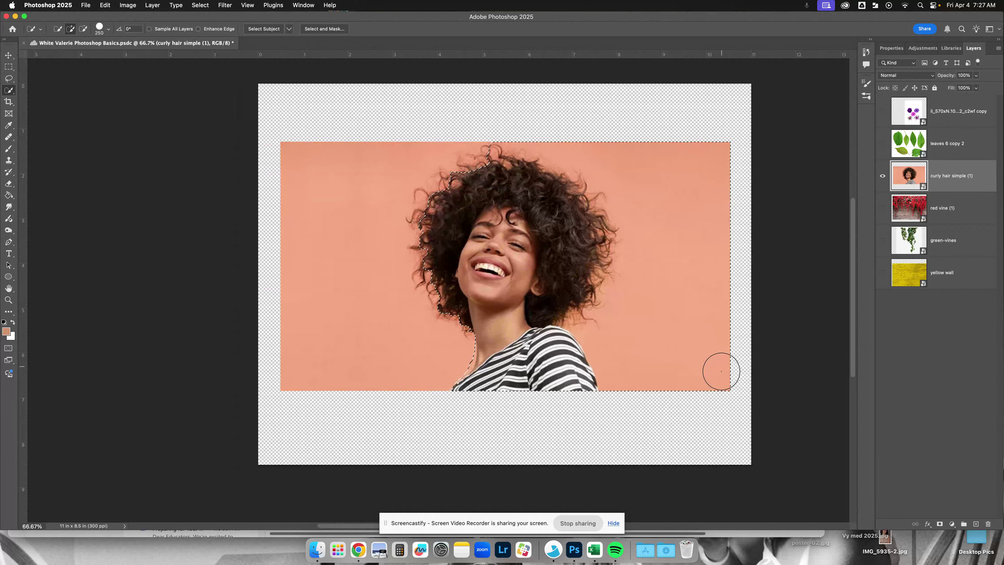
scroll(715, 307, left, 1)
scroll(715, 306, right, 2)
scroll(715, 306, up, 7)
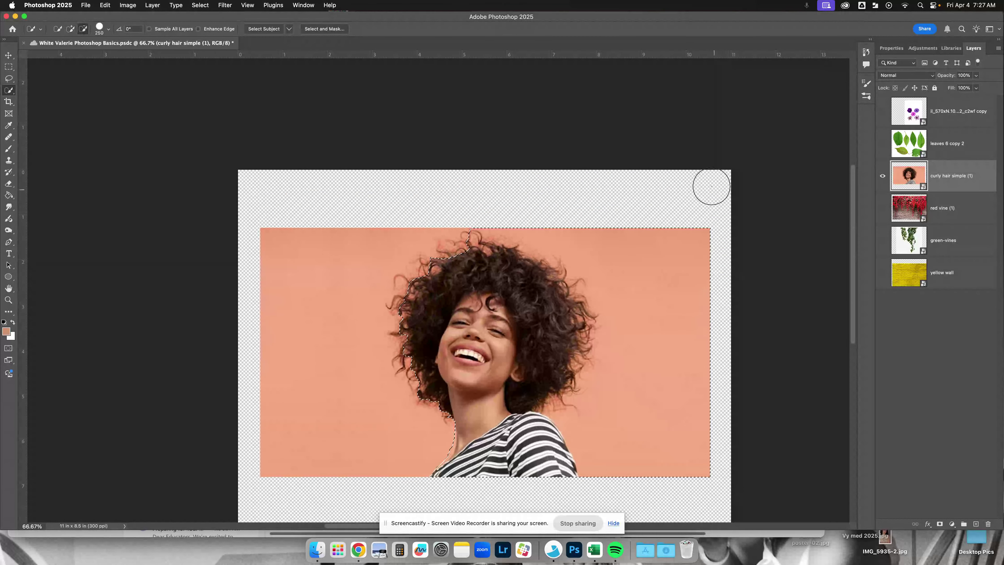
mouse_move(703, 213)
mouse_down()
mouse_move(674, 245)
mouse_move(635, 256)
mouse_move(689, 277)
mouse_move(674, 327)
mouse_move(664, 449)
mouse_move(668, 435)
mouse_move(614, 441)
mouse_move(588, 440)
mouse_up()
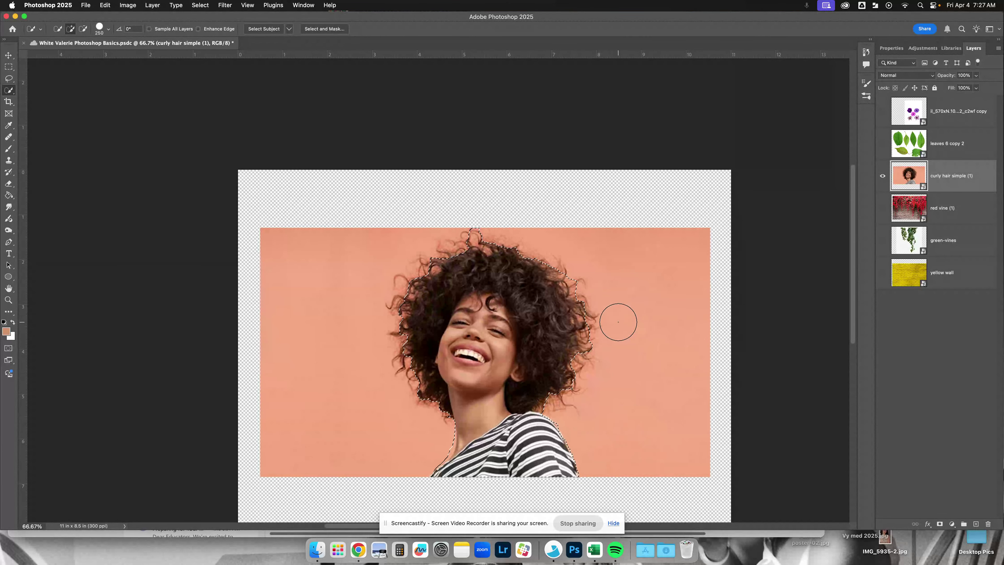
- Open the woman's selection in Select and Mask with the overlay opacity at 74%, and apply Refine Hair
scroll(672, 333, up, 2)
scroll(456, 114, down, 4)
scroll(456, 115, down, 4)
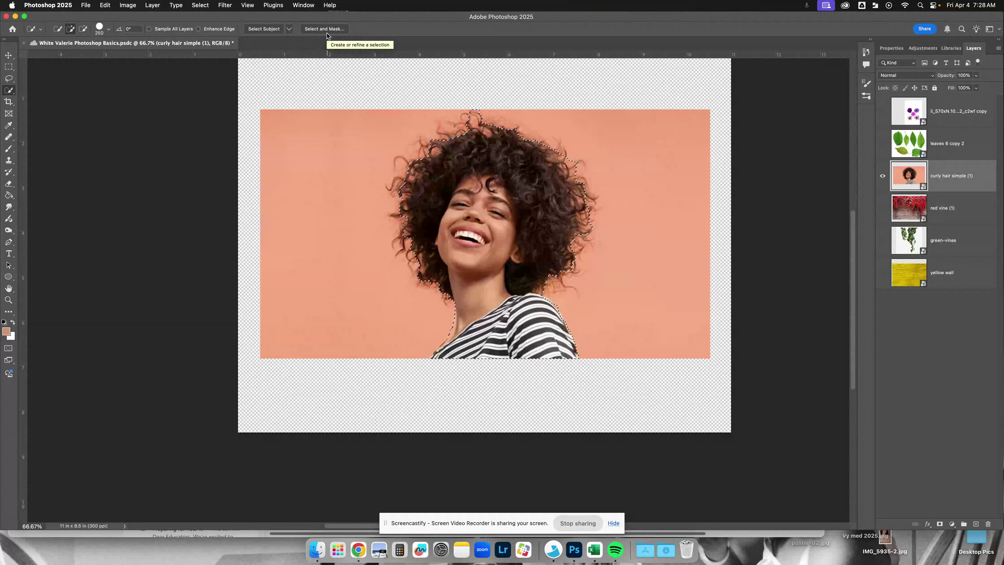
scroll(327, 33, up, 1)
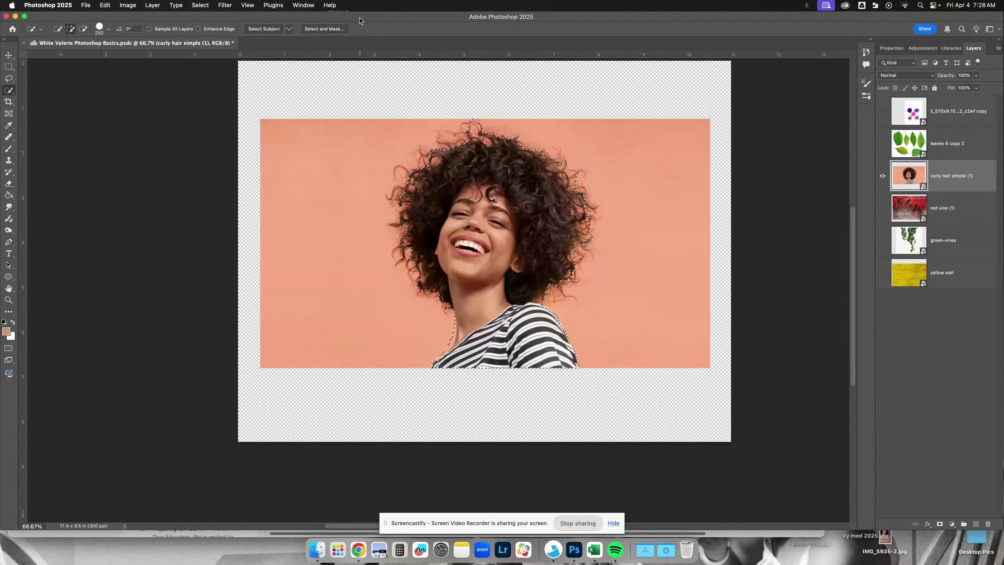
click(330, 32)
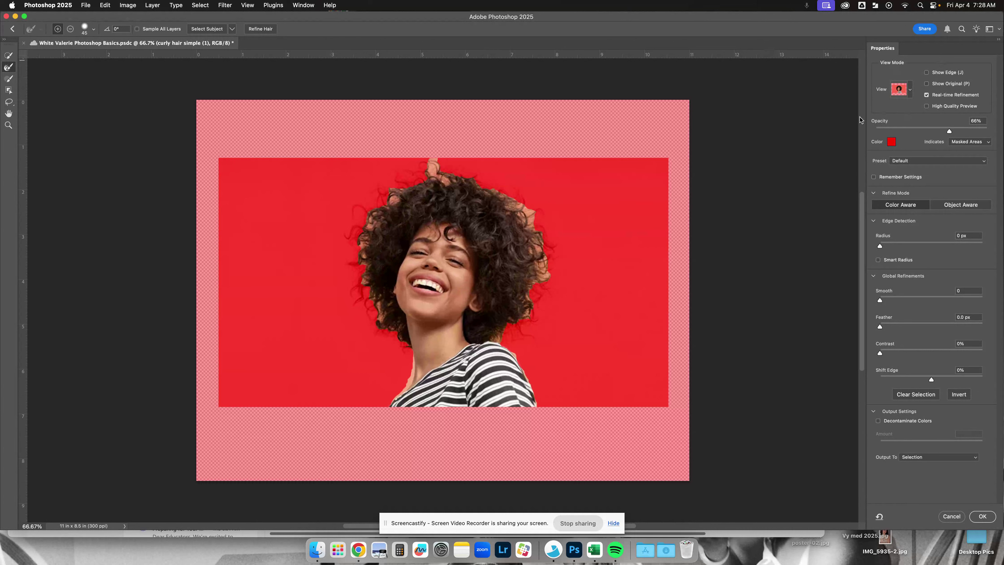
click(909, 93)
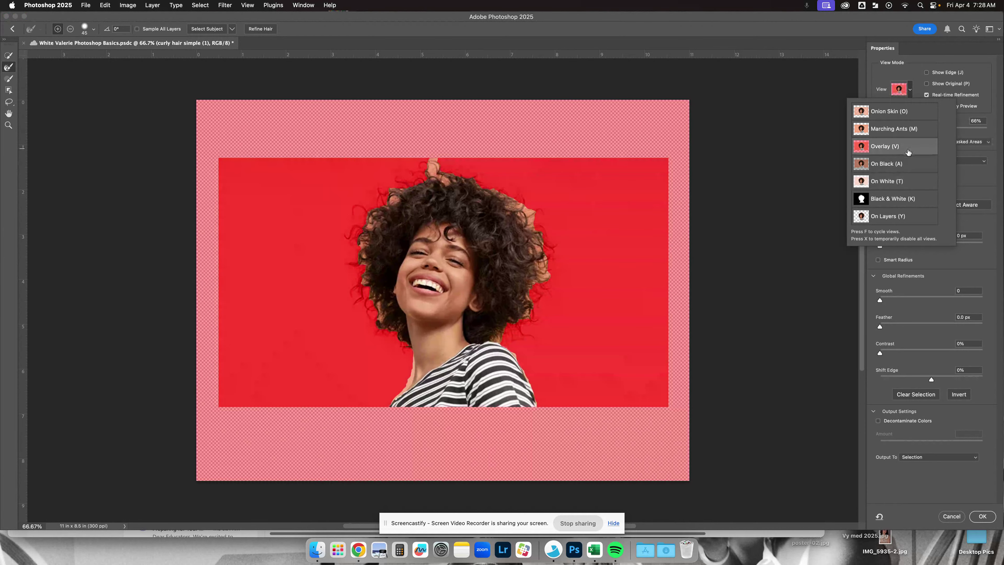
click(914, 88)
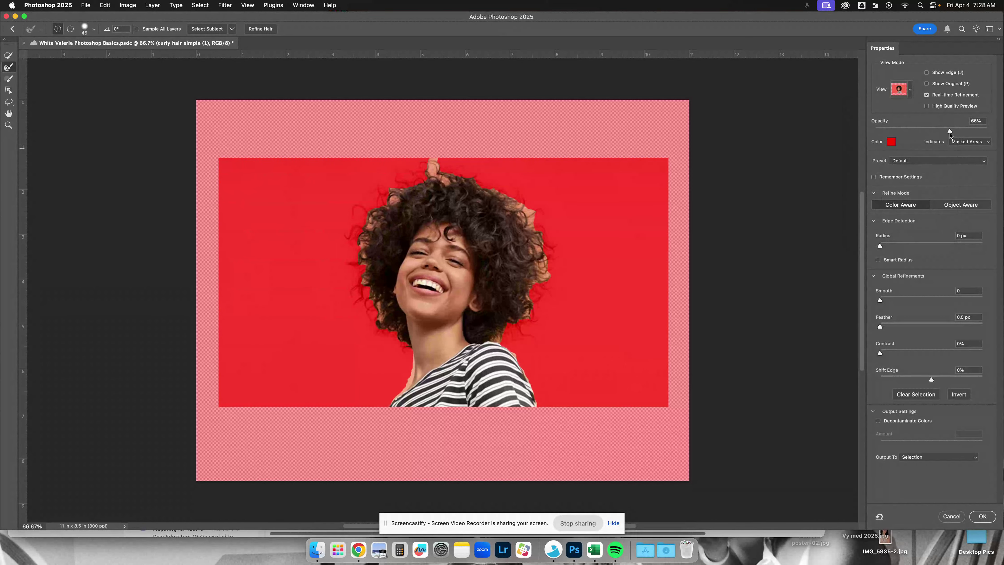
mouse_move(950, 132)
mouse_down()
mouse_move(983, 132)
mouse_move(932, 132)
mouse_move(969, 132)
mouse_move(959, 134)
mouse_up()
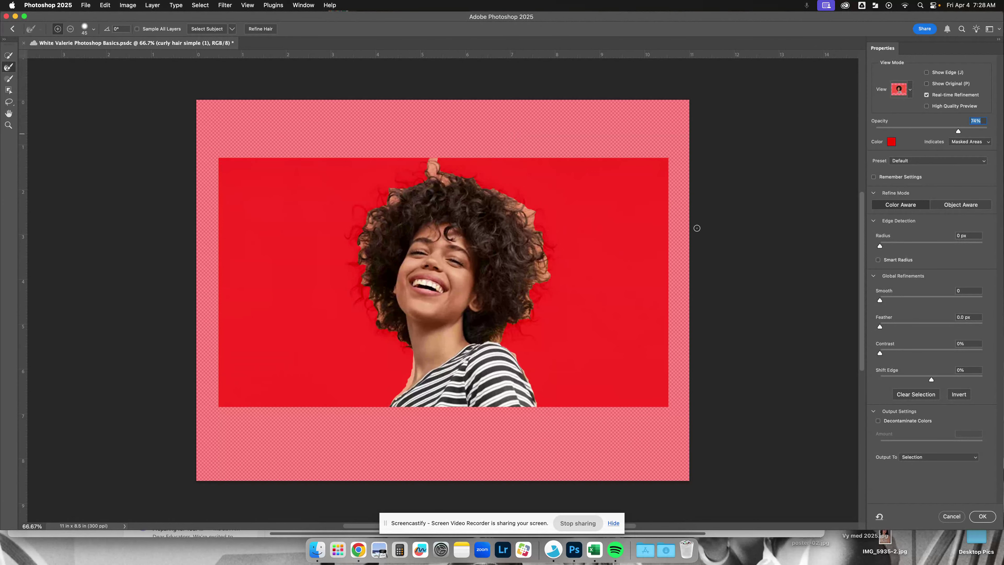
scroll(806, 216, right, 3)
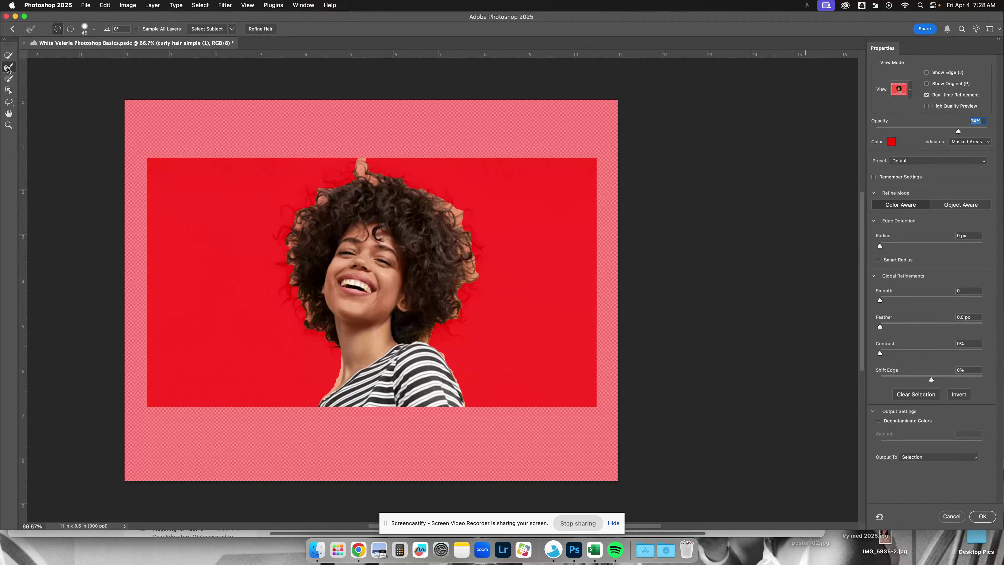
click(261, 29)
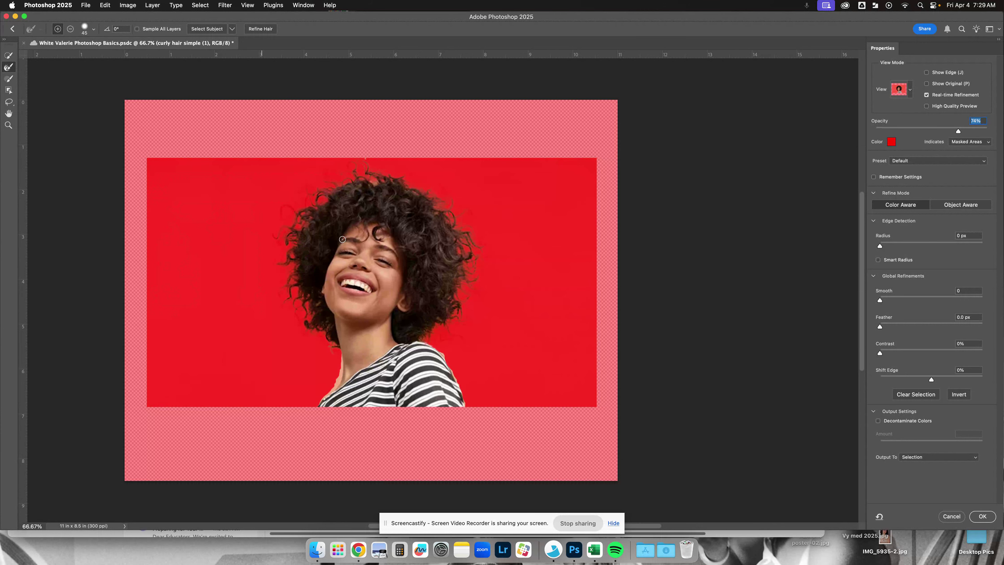
- Refine the mask edge along the woman's neck and shoulder using the Refine Edge Brush at size 150, redoing the first stroke
key(bracketright)
key(bracketright)
key(bracketright)
key(bracketright)
key(bracketleft)
key(bracketleft)
key(bracketleft)
key(bracketleft)
mouse_move(340, 359)
mouse_down()
mouse_move(334, 392)
mouse_move(310, 406)
mouse_up()
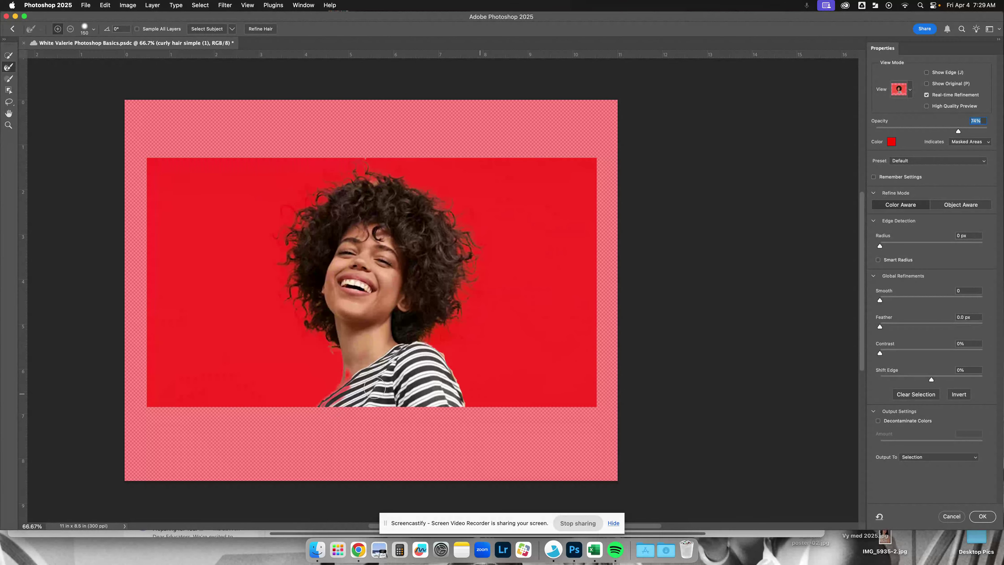
key(super+z)
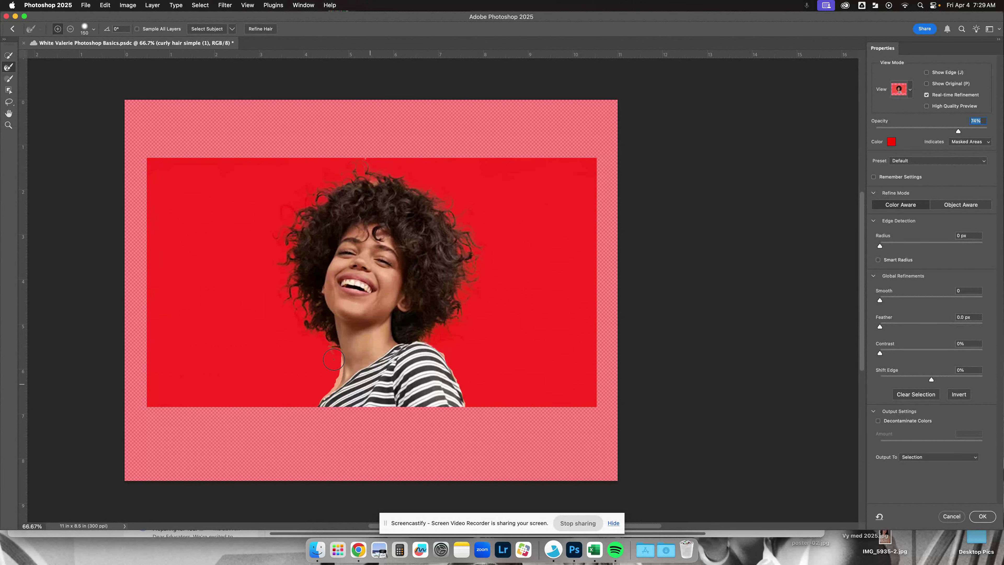
mouse_move(333, 359)
mouse_down()
mouse_move(340, 372)
mouse_move(329, 390)
mouse_move(337, 369)
mouse_up()
scroll(474, 359, right, 1)
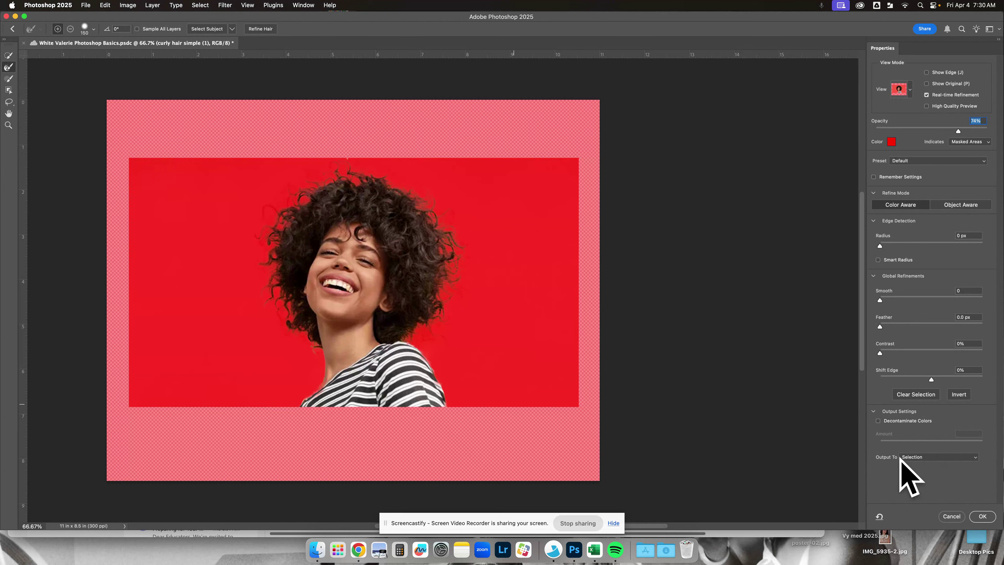
- Output the refined selection to a new layer with layer mask
click(929, 461)
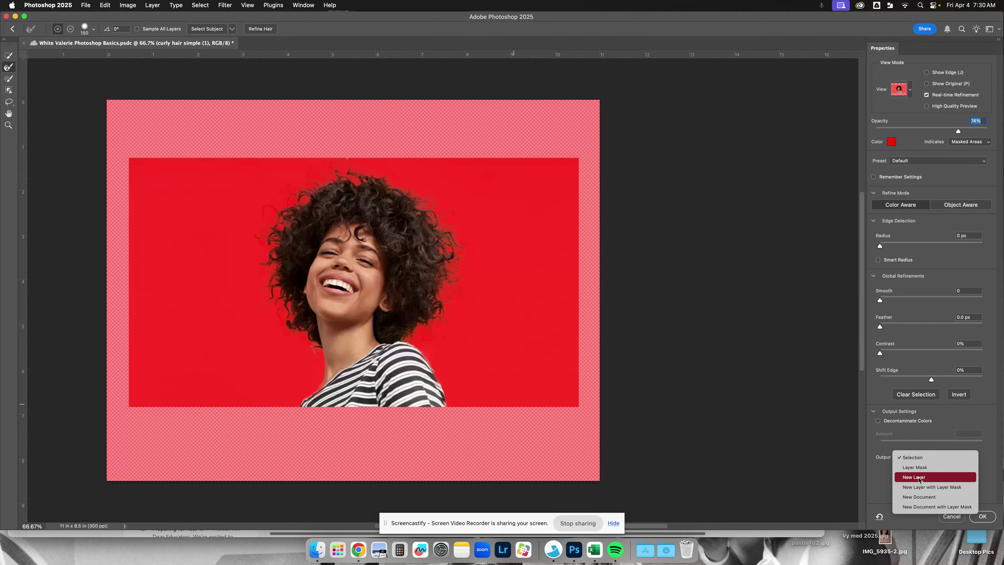
click(923, 492)
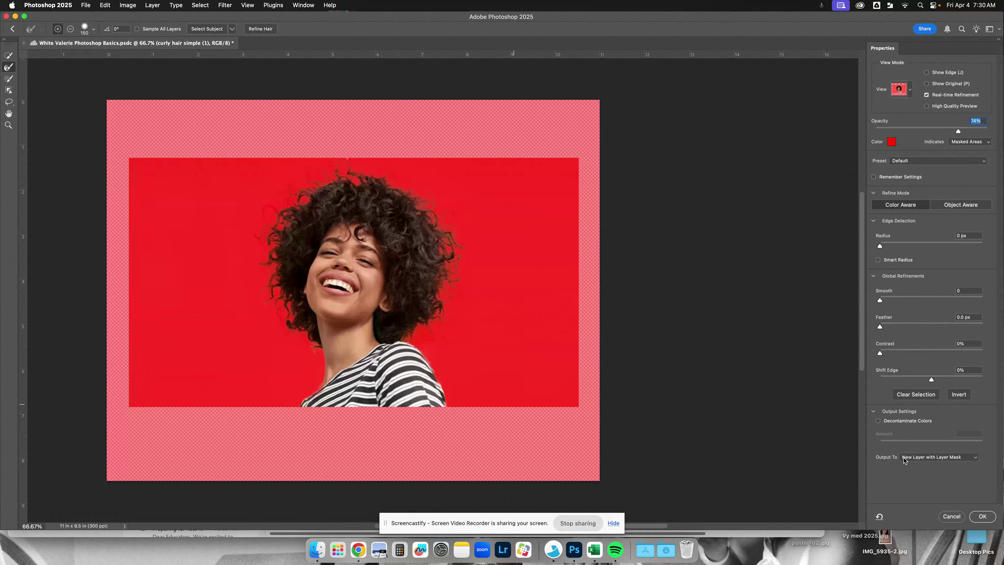
click(983, 516)
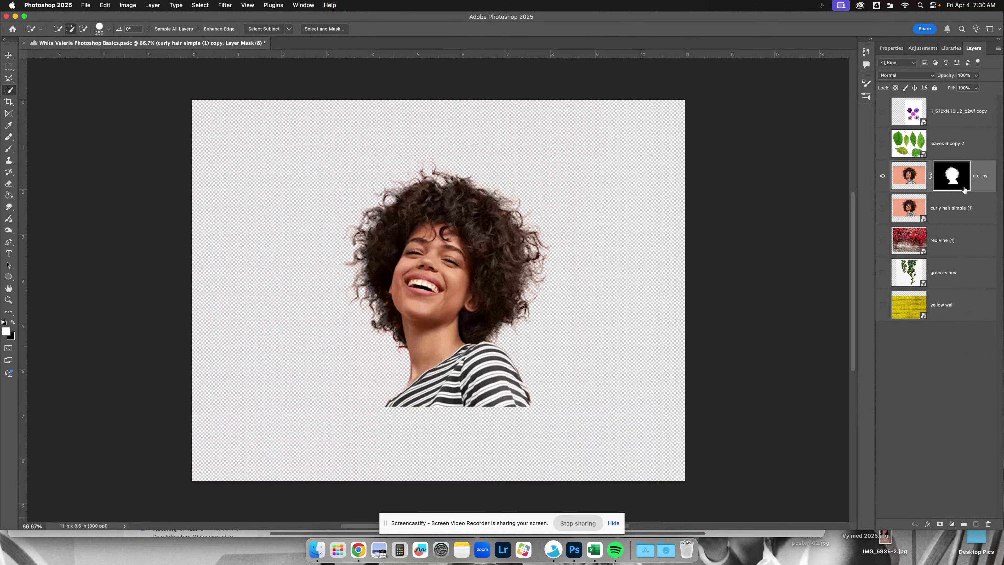
- Compare the masked copy with the original curly hair simple (1) layer by toggling their visibility
click(883, 176)
click(883, 176)
click(883, 208)
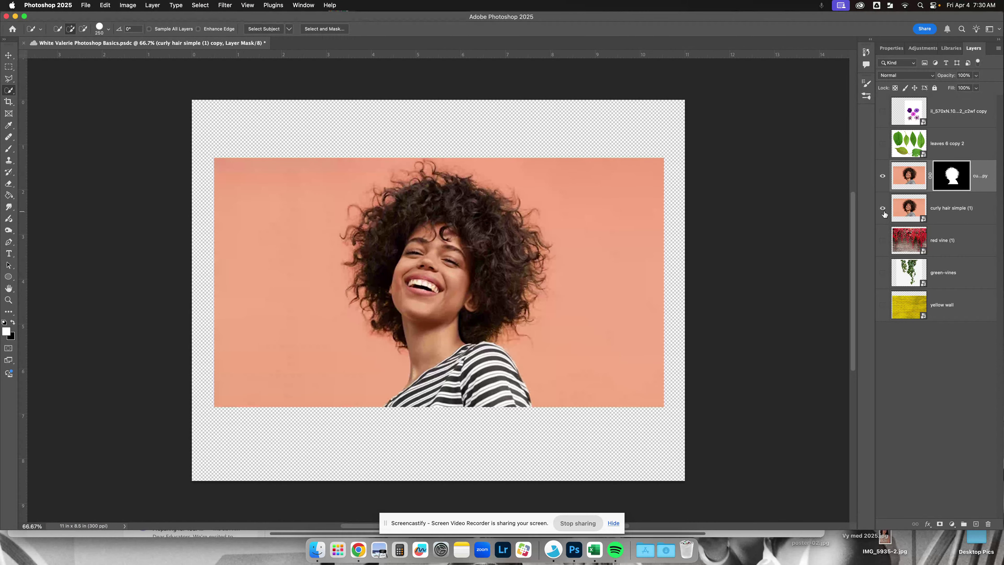
click(883, 209)
click(966, 215)
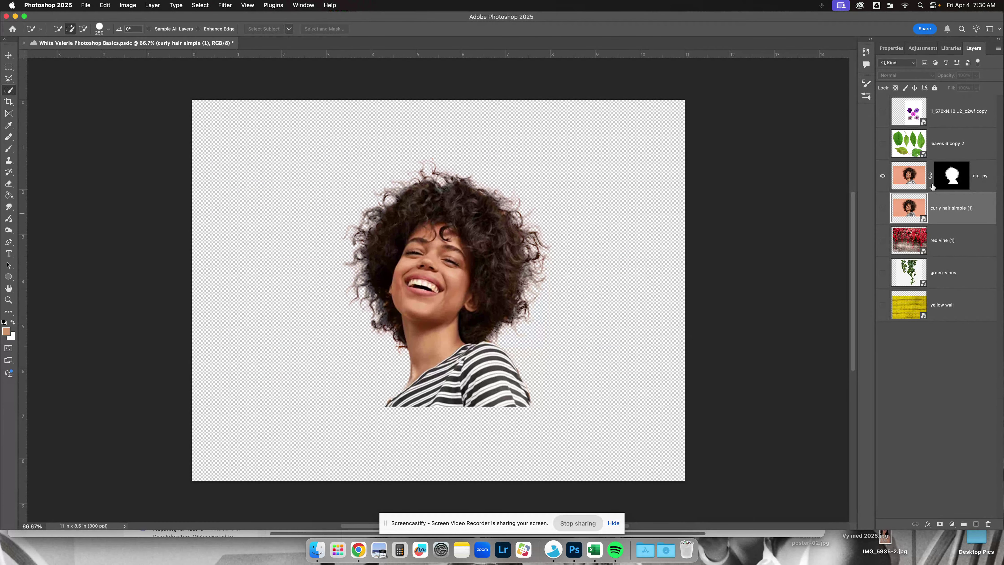
- Hide the masked copy of the woman, and select and show the leaves 6 copy 2 layer
click(880, 177)
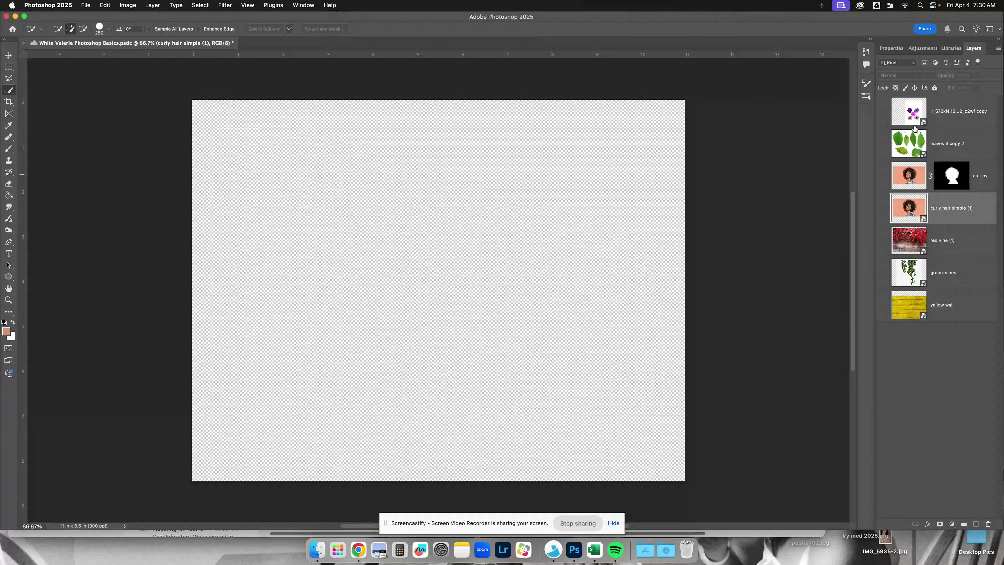
click(903, 149)
click(882, 143)
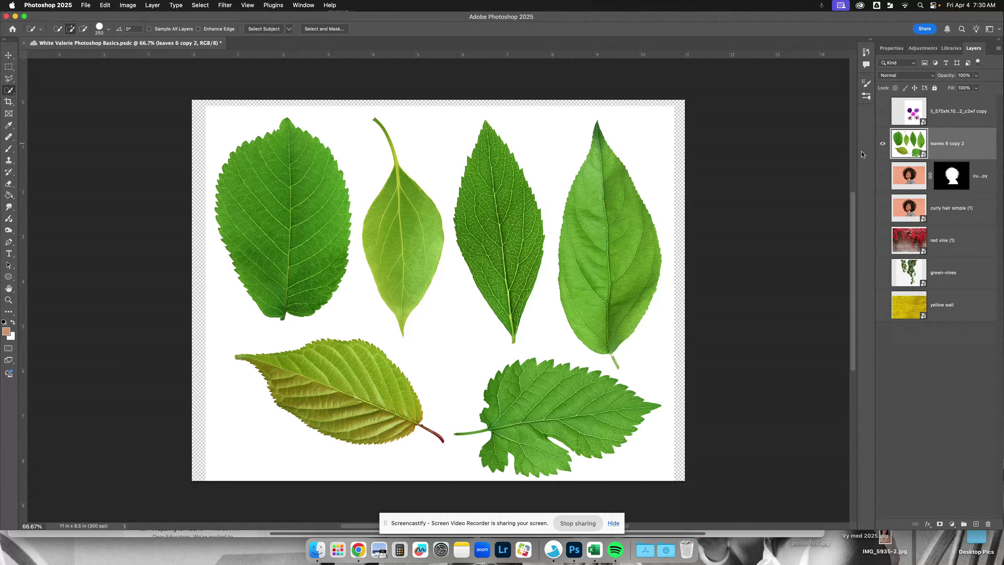
- Duplicate the leaves layer twice, and check the Duplicate Layer command as an alternative way to copy it
scroll(545, 214, down, 1)
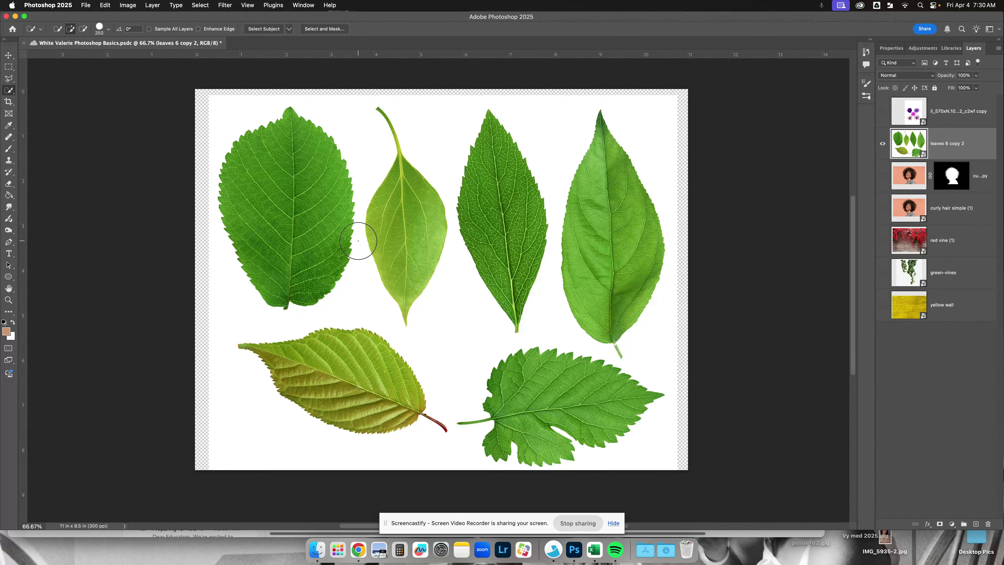
scroll(359, 241, right, 2)
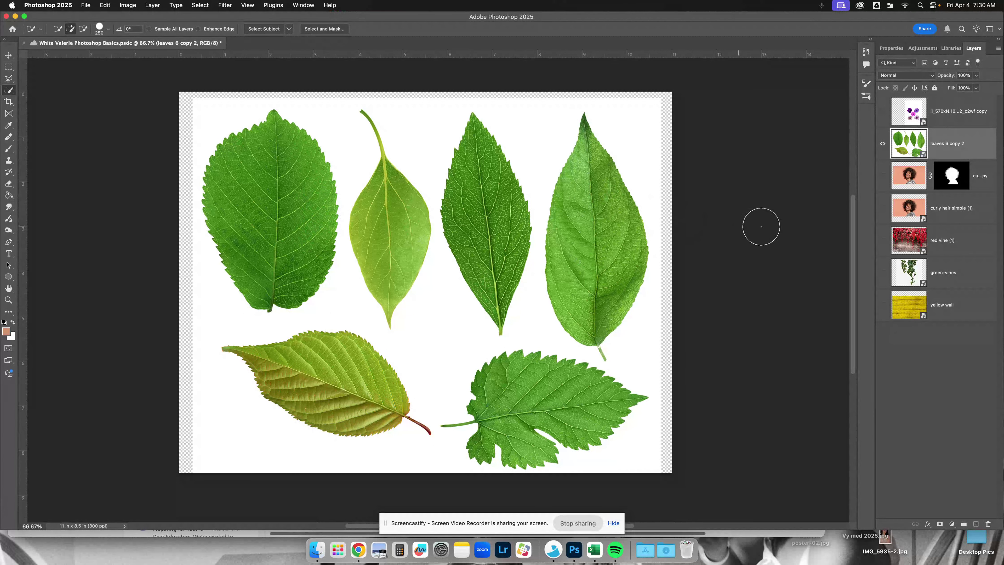
drag(968, 151, 977, 524)
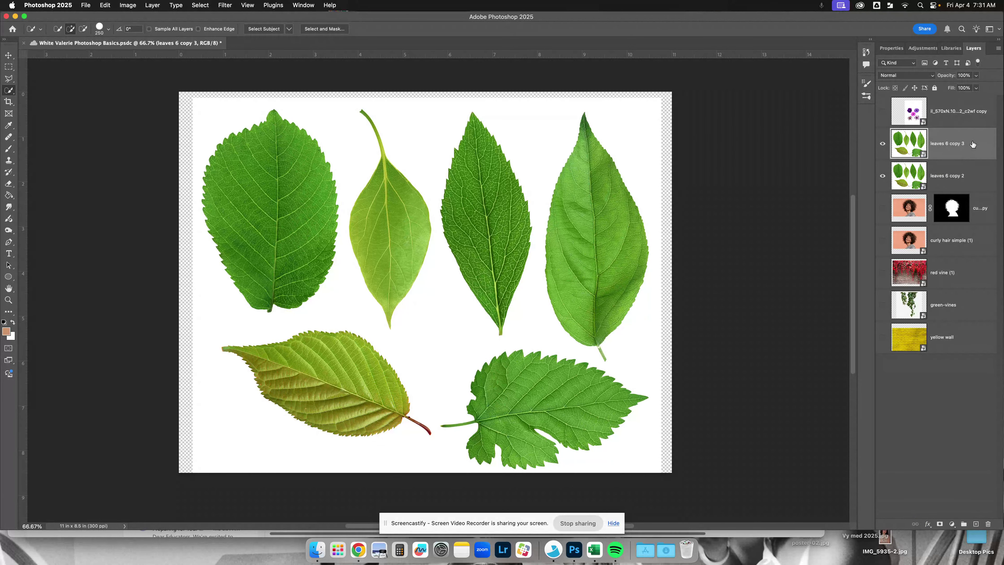
drag(973, 144, 977, 524)
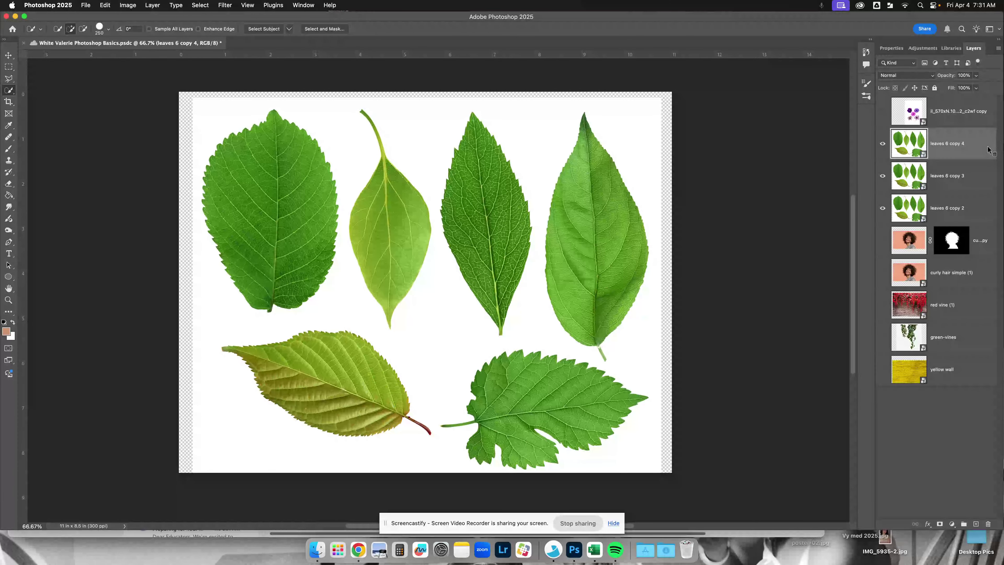
right_click(979, 151)
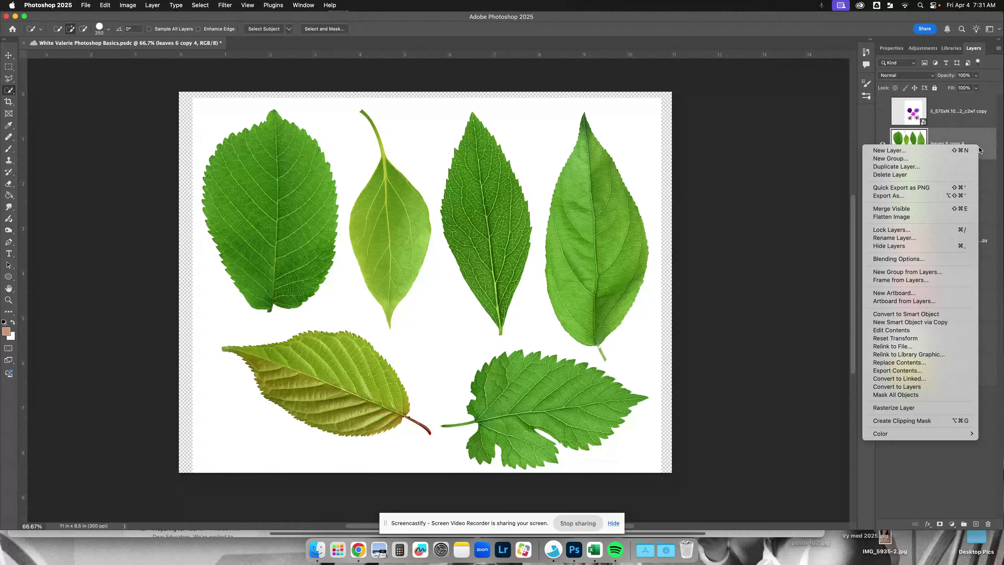
click(933, 168)
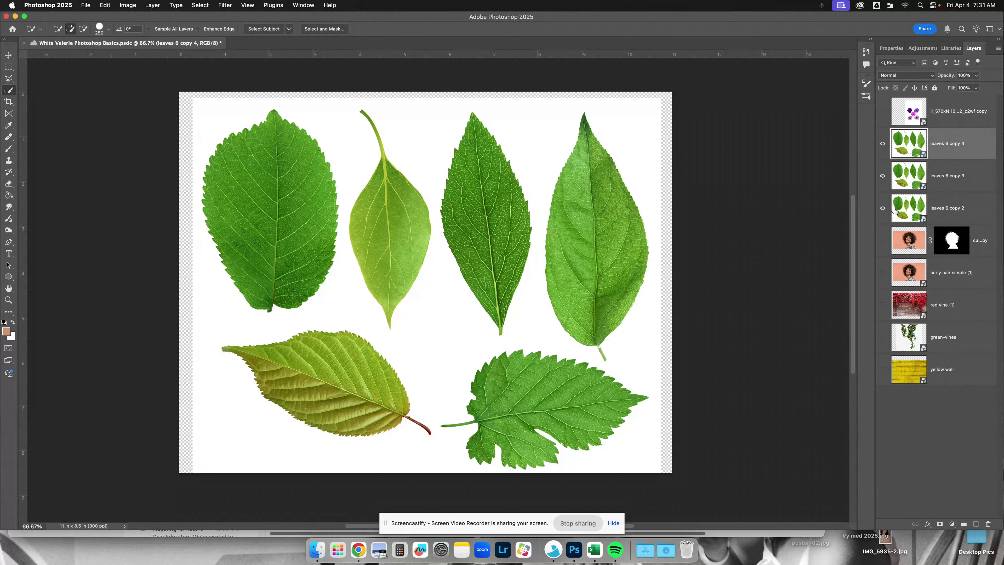
- Select the leaves 6 copy 2 layer and hide the two duplicates above it
click(894, 211)
click(882, 176)
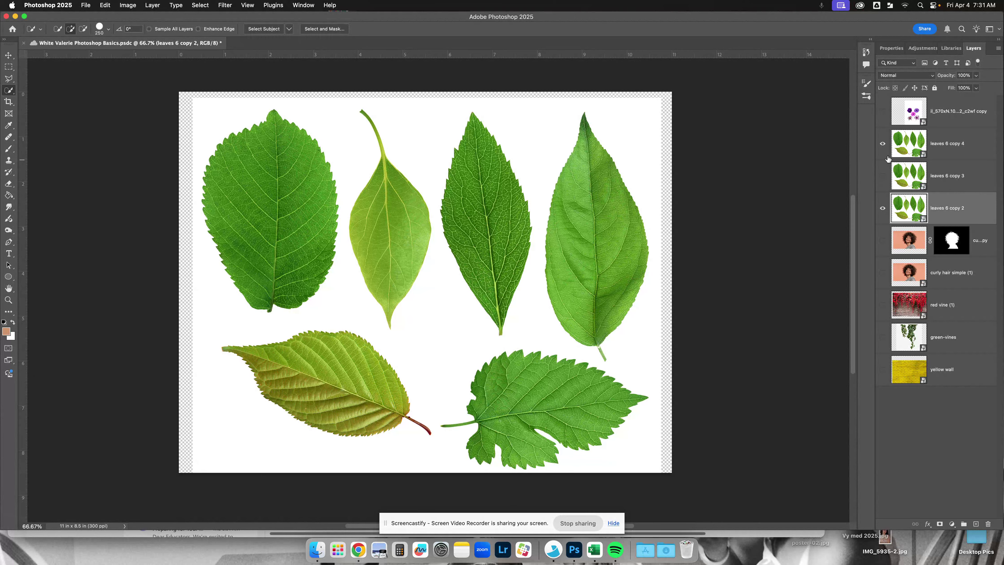
click(884, 144)
- Try selecting the large rounded leaf in the image's upper-left corner with the Quick Selection tool, and deselect it
click(9, 91)
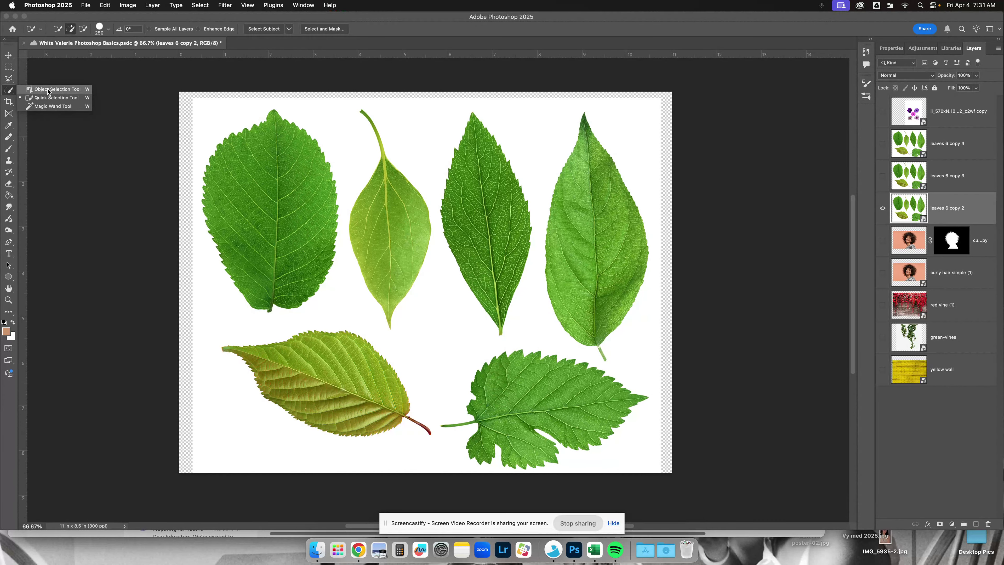
click(61, 102)
mouse_move(269, 224)
mouse_down()
mouse_move(281, 179)
mouse_move(278, 220)
mouse_up()
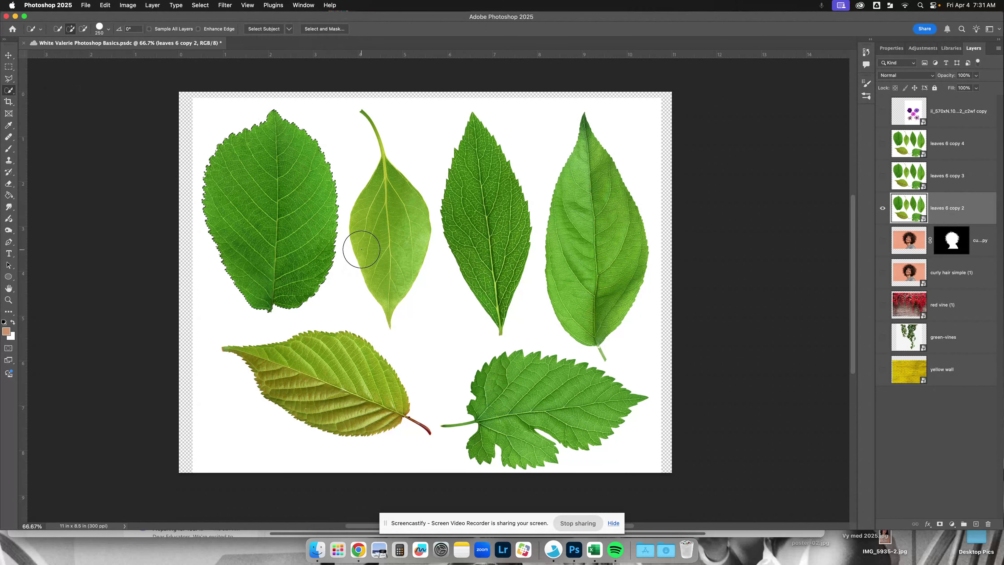
key(super+d)
scroll(51, 106, right, 2)
scroll(51, 105, up, 2)
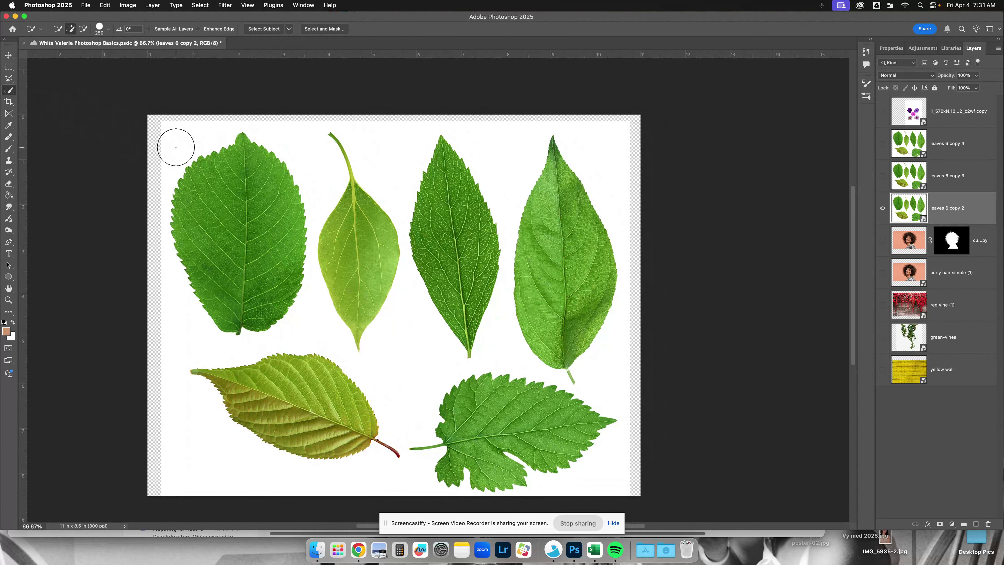
- Select the lobed leaf in the image's lower-right corner with the Object Selection tool and mask leaves 6 copy 2 to it
right_click(9, 90)
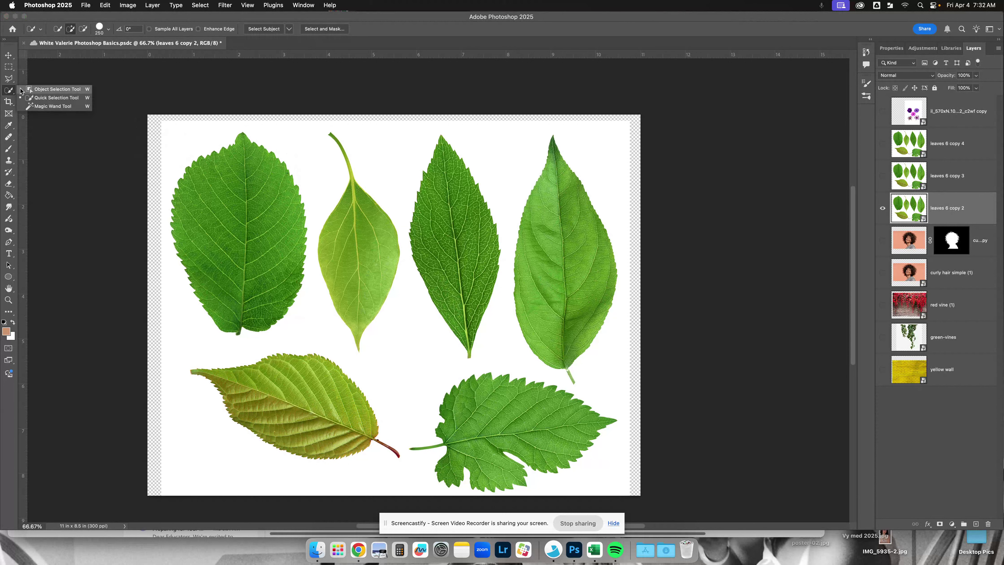
click(67, 92)
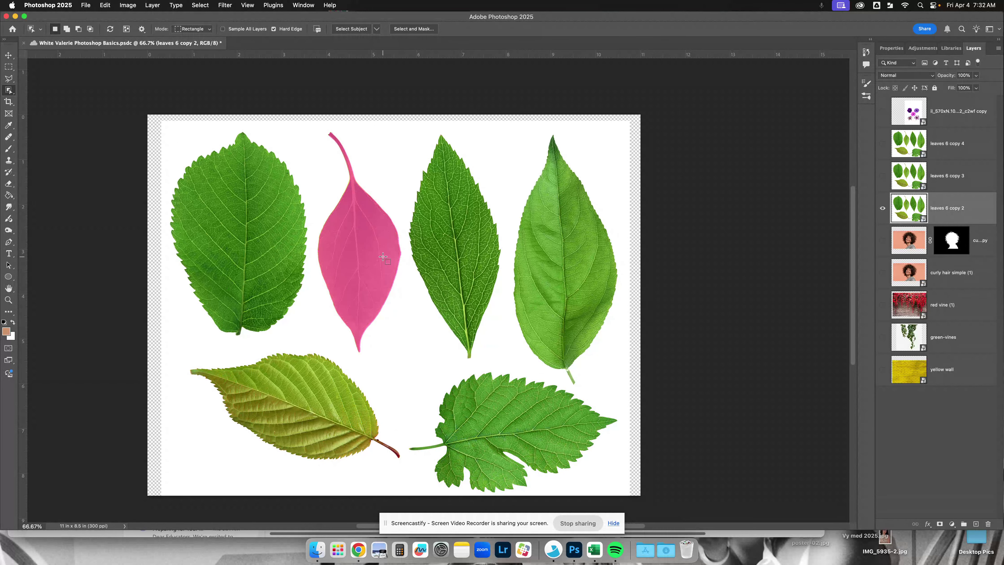
scroll(506, 419, right, 1)
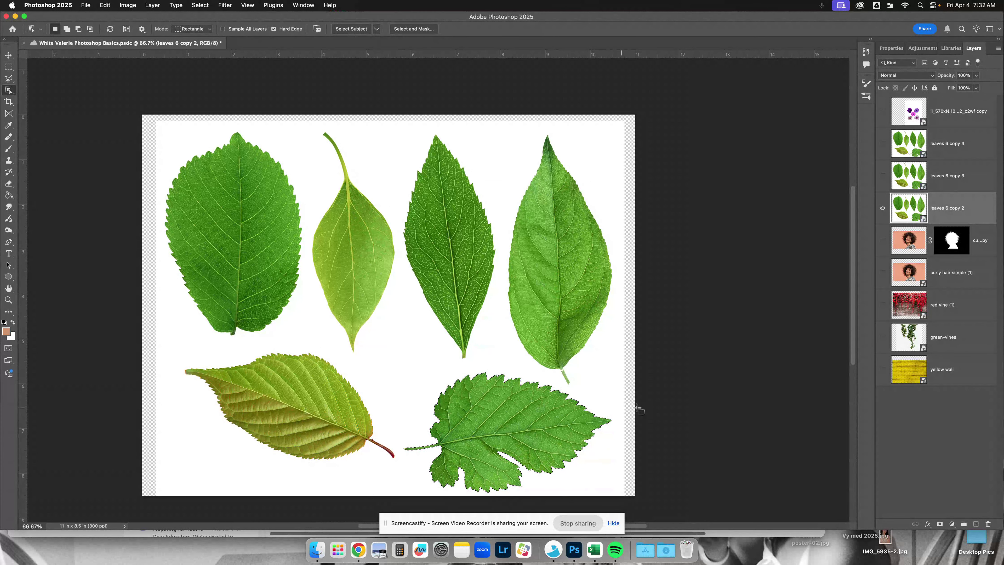
scroll(648, 294, right, 2)
scroll(630, 289, down, 5)
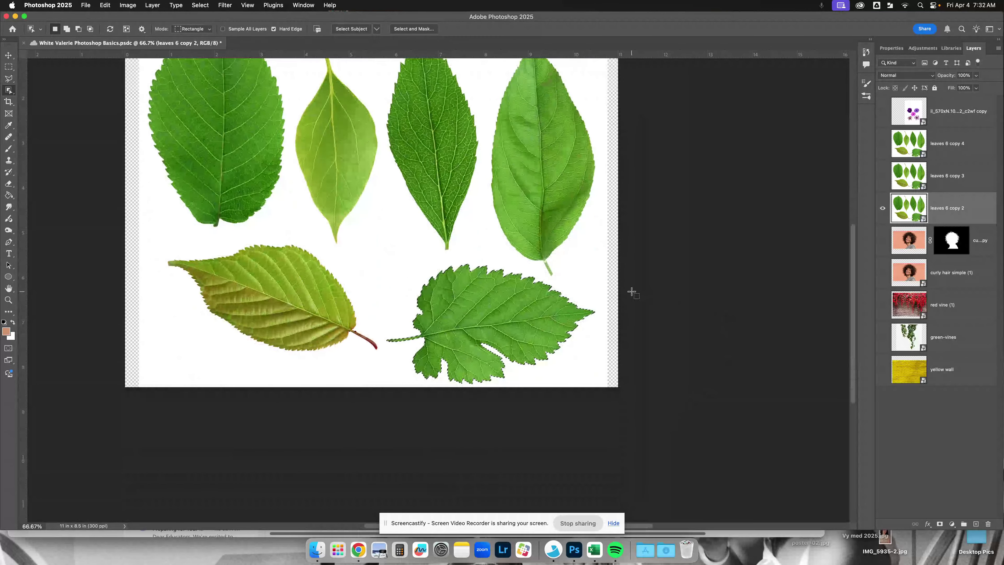
scroll(632, 292, up, 5)
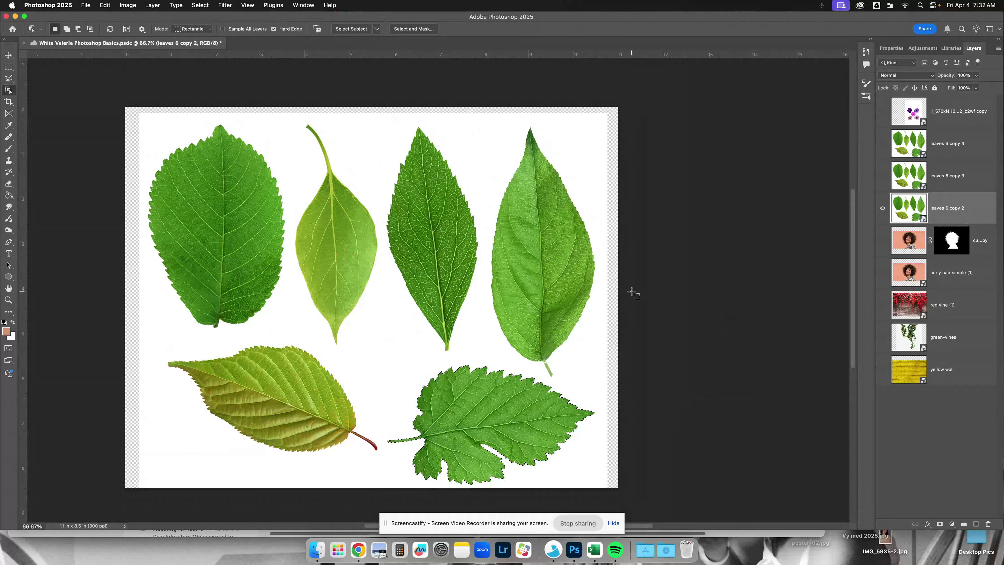
click(941, 524)
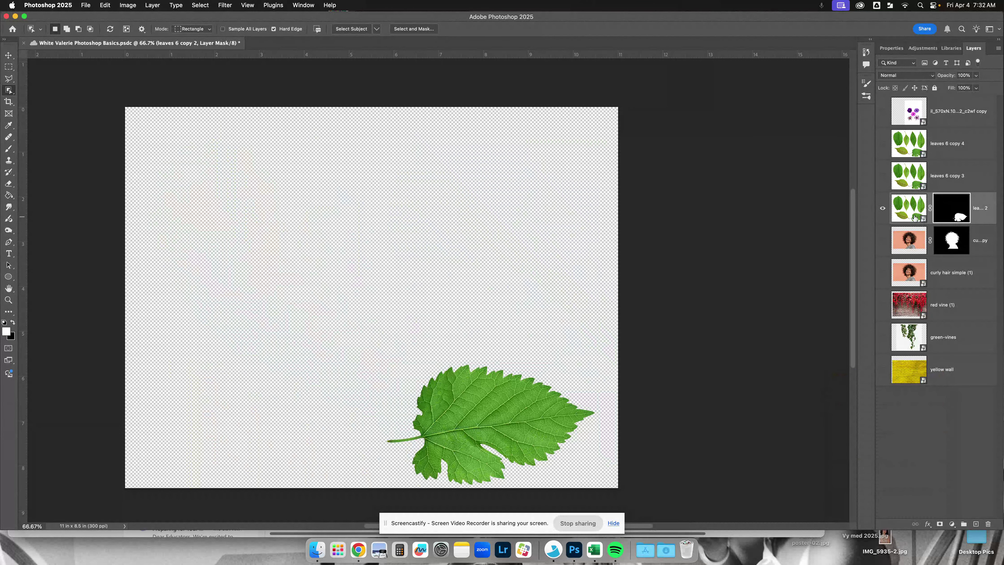
- Hide the masked leaves 6 copy 2 layer, and show and select leaves 6 copy 3
click(882, 210)
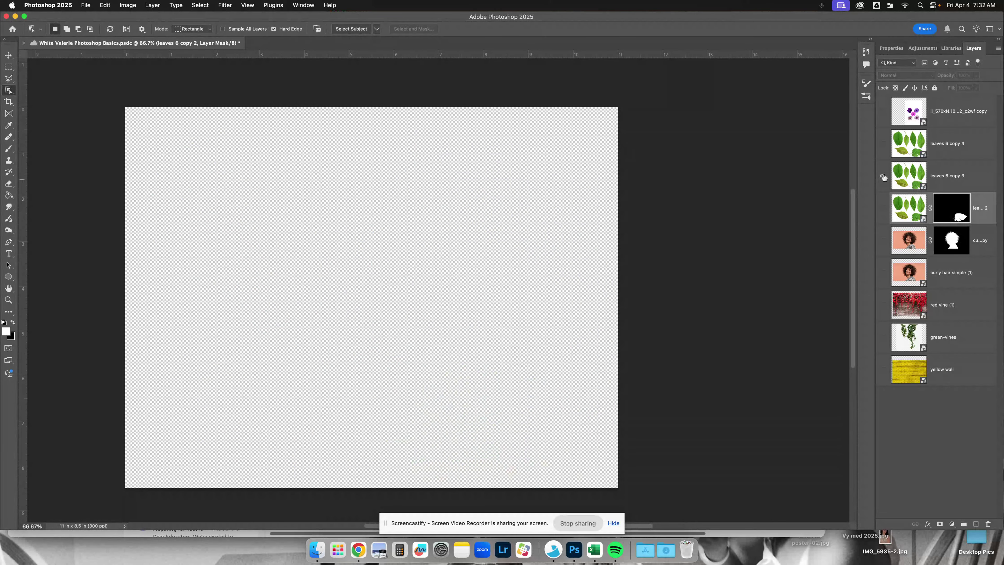
click(883, 176)
click(935, 181)
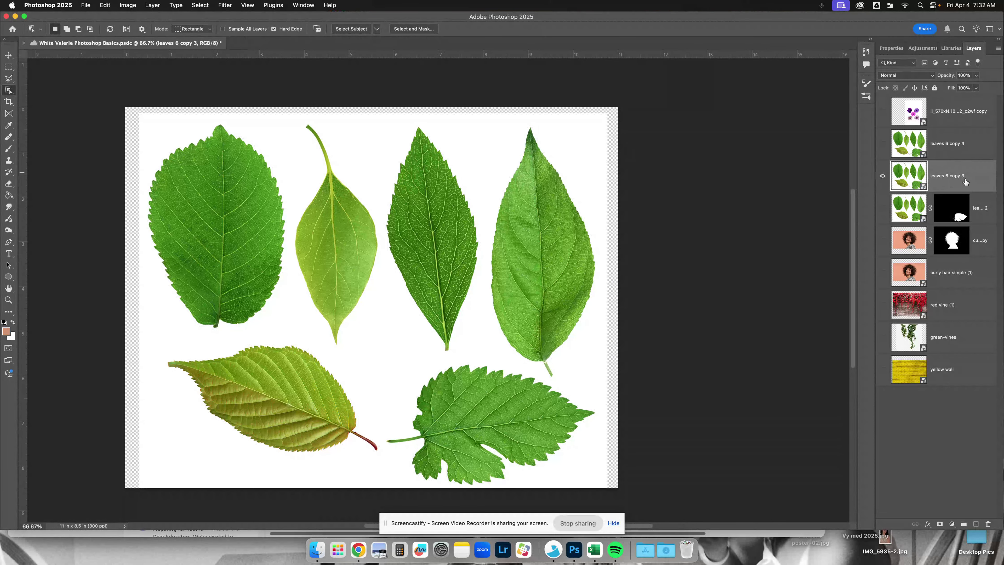
click(956, 146)
click(955, 172)
click(950, 152)
click(941, 177)
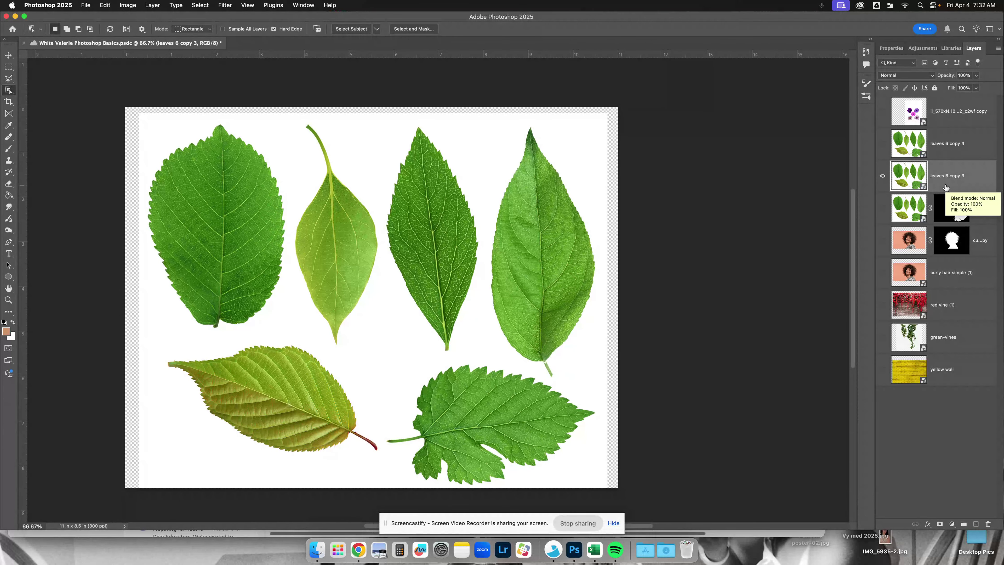
- Select the second leaf in the image's upper row and mask leaves 6 copy 3 to it
click(330, 228)
scroll(435, 242, left, 1)
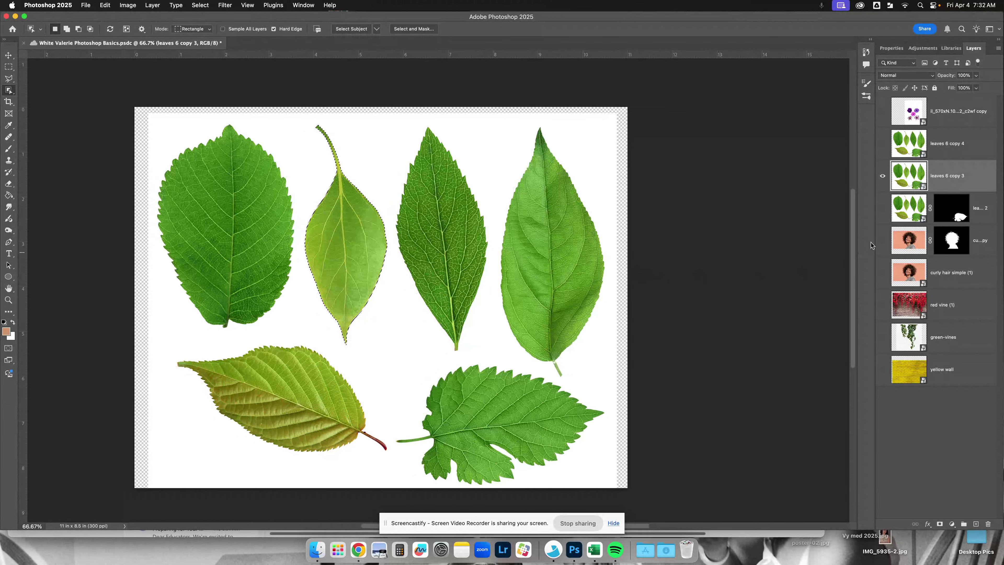
click(940, 524)
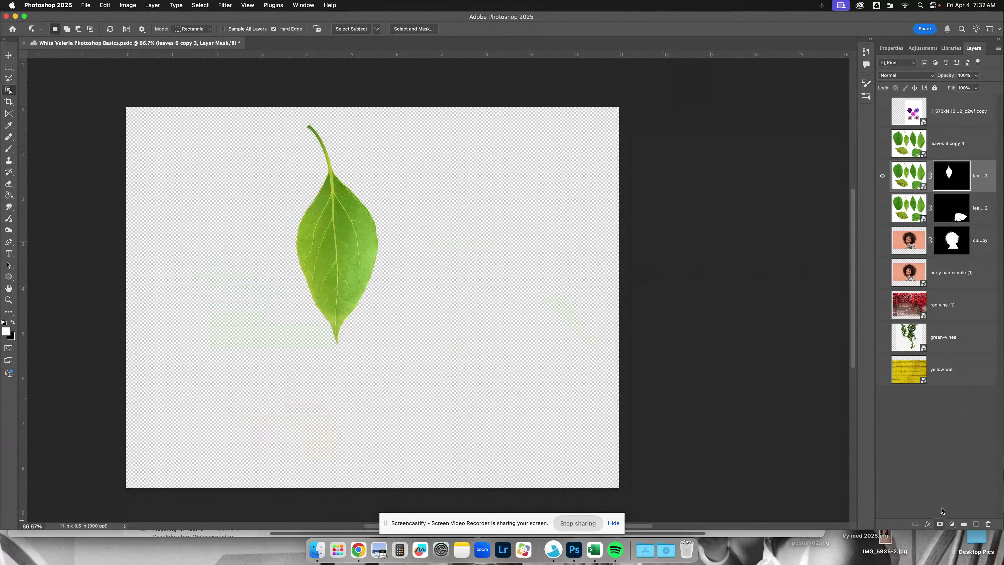
- Mask leaves 6 copy 4 to the lower-left leaf with the red stem, and show the other two masked leaf layers with it
click(883, 143)
click(882, 176)
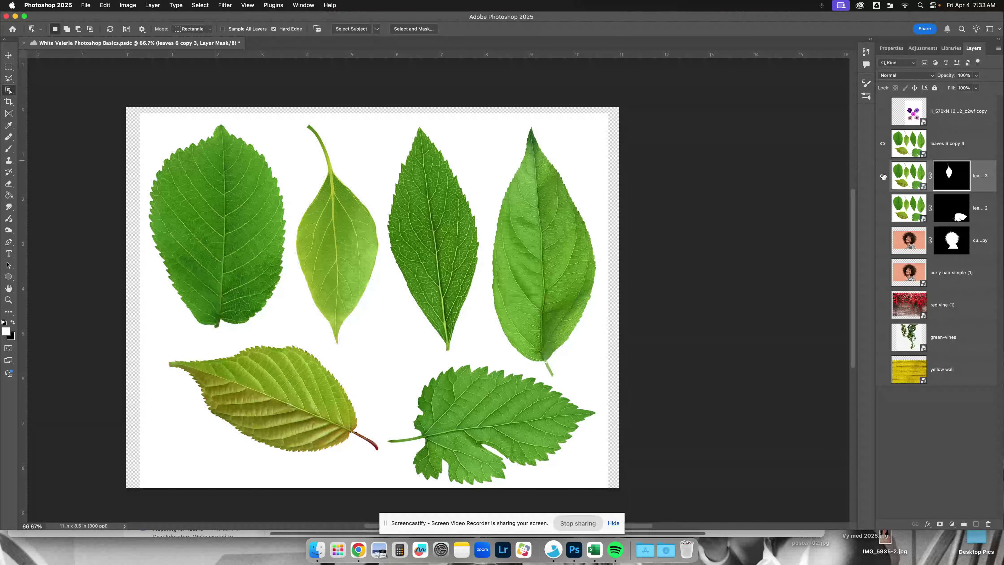
click(941, 152)
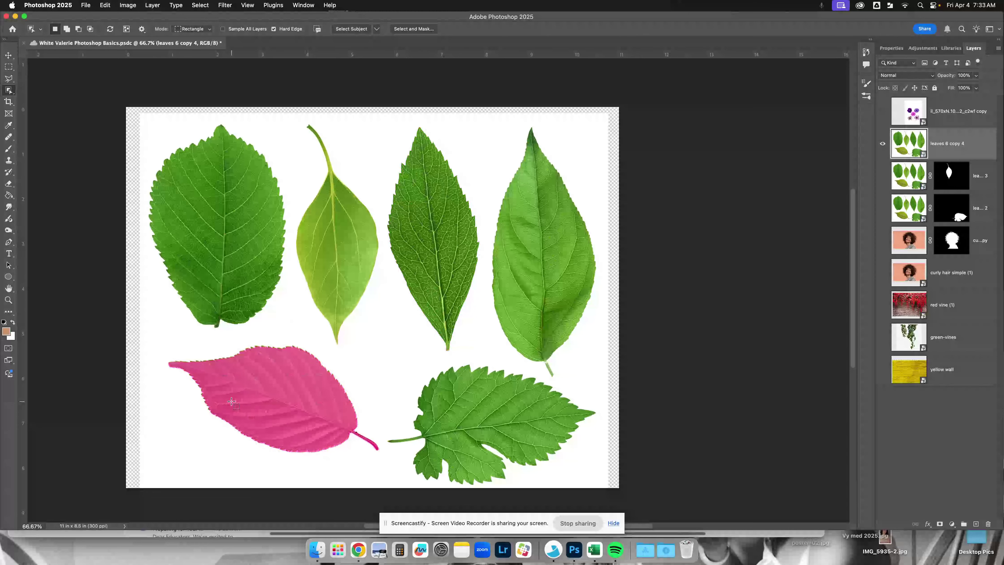
click(291, 399)
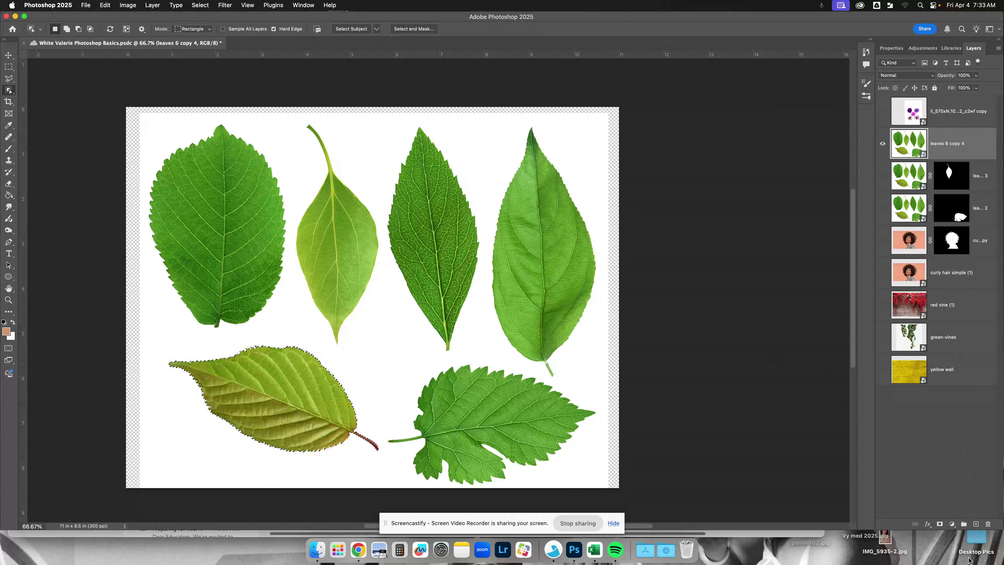
click(940, 524)
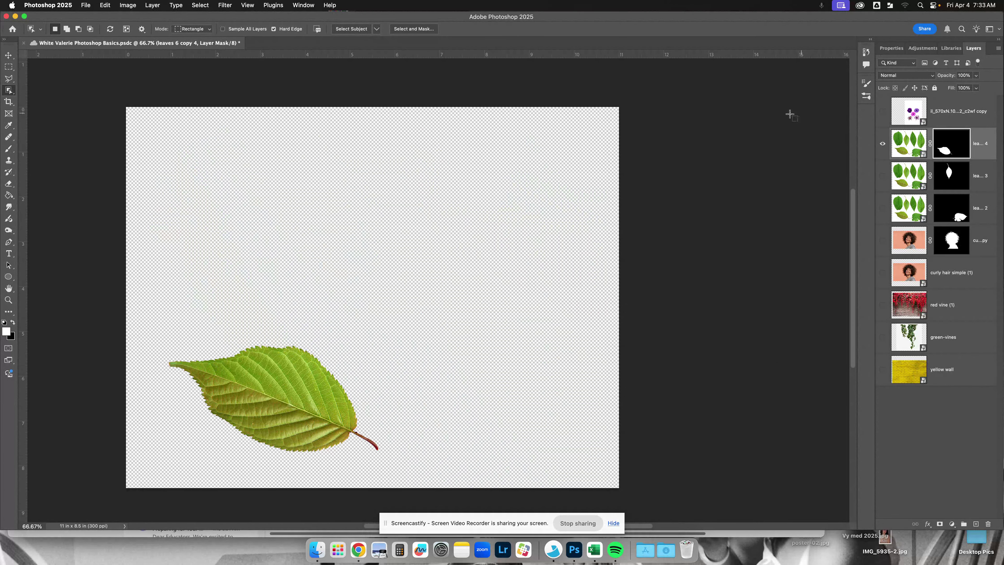
click(882, 176)
click(881, 208)
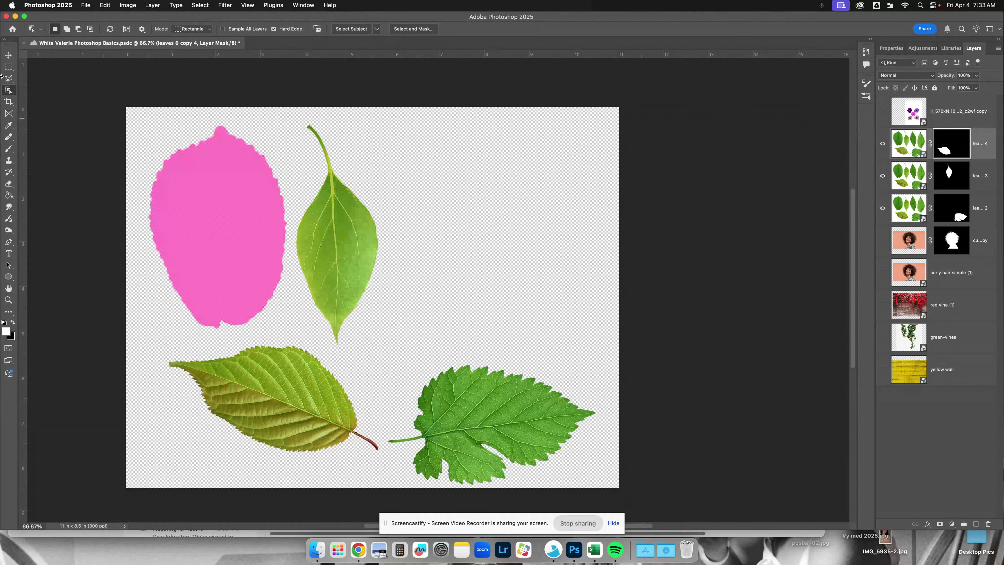
- Scale the red-stemmed leaf on leaves 6 copy 4 to about 49% and reposition it in the canvas's lower-left area
click(8, 55)
mouse_move(313, 279)
mouse_down()
mouse_move(435, 279)
mouse_move(341, 285)
mouse_move(312, 260)
mouse_up()
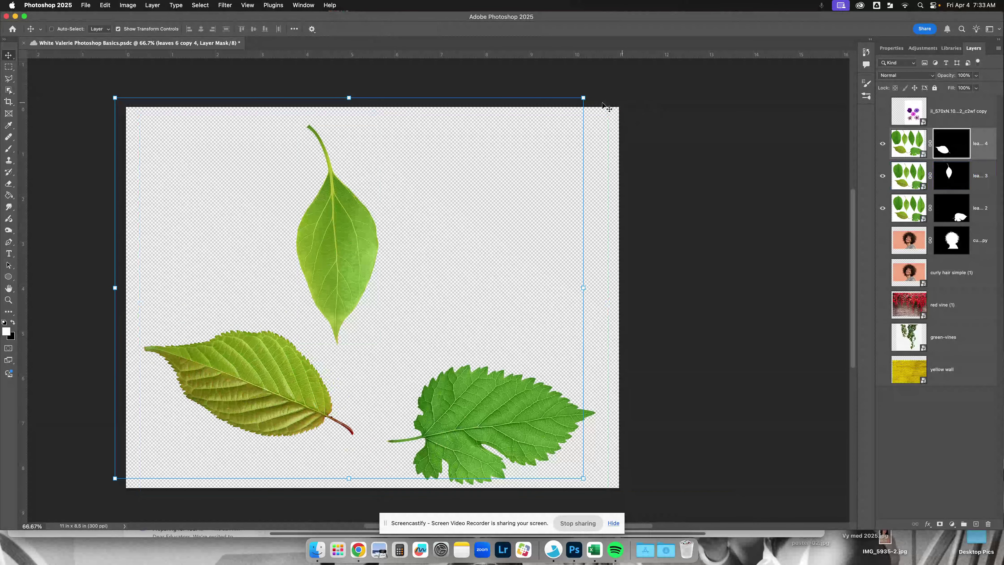
drag(583, 98, 342, 283)
drag(182, 434, 213, 381)
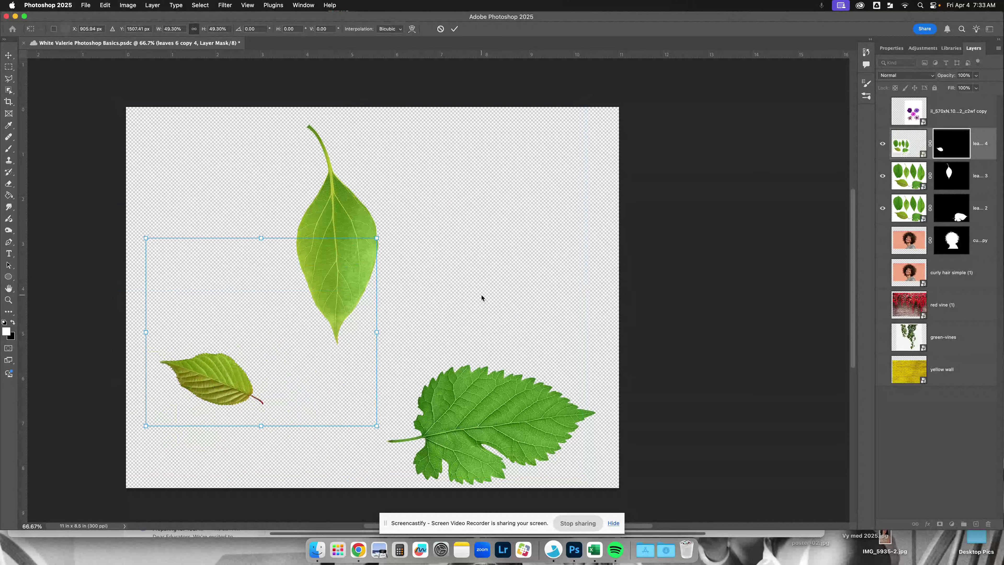
key(Return)
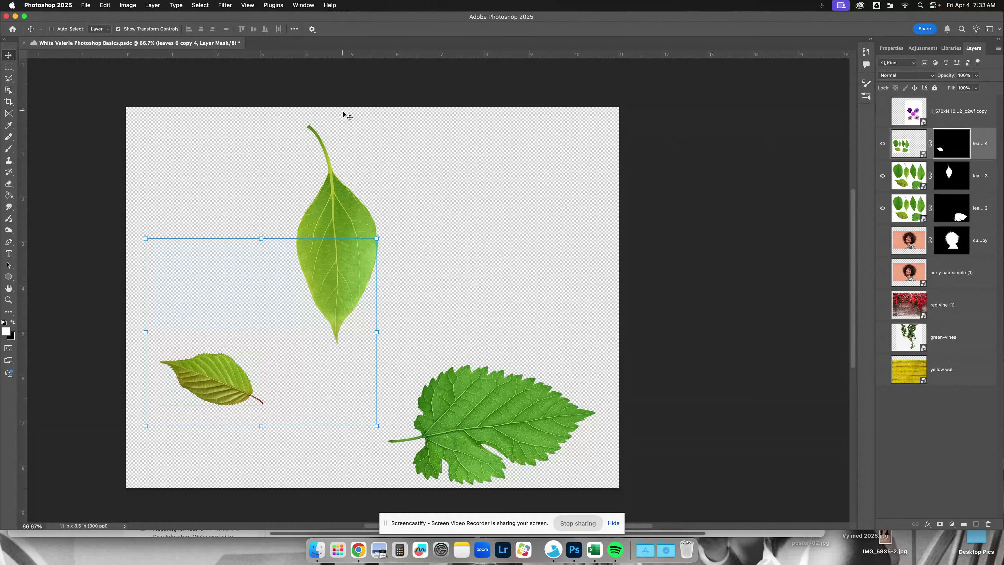
- Disable and re-enable the layer mask of leaves 6 copy 4 repeatedly to compare the full image with the masked leaf
shift+click(954, 149)
shift+click(954, 150)
shift+click(953, 150)
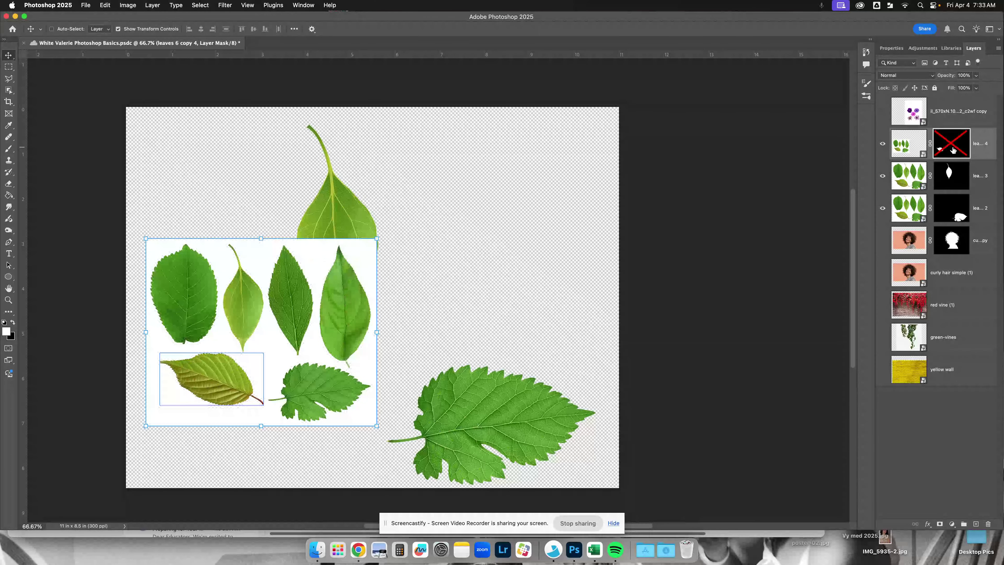
shift+click(953, 150)
shift+click(954, 150)
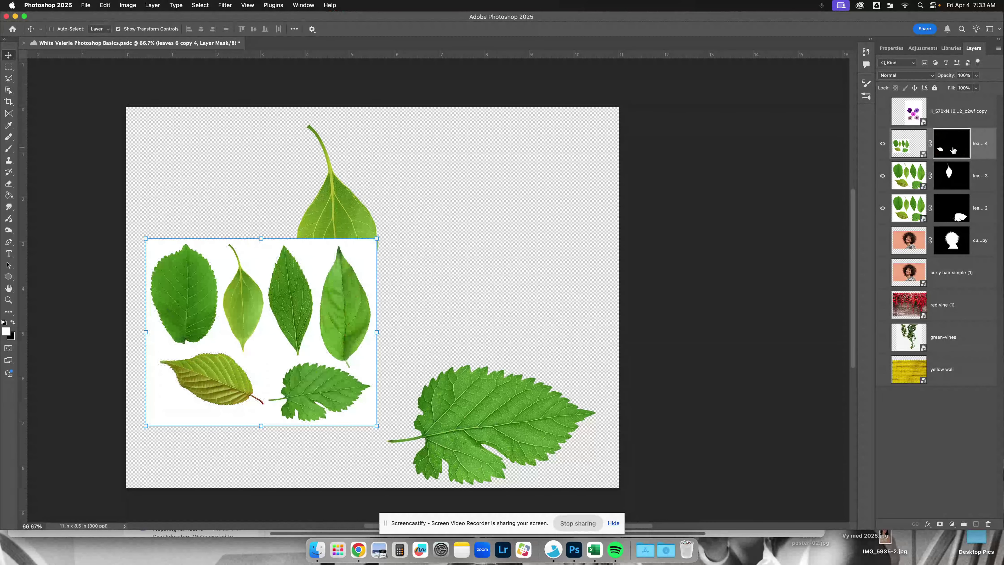
shift+click(953, 150)
shift+click(953, 149)
shift+click(953, 150)
shift+click(953, 150)
shift+click(954, 150)
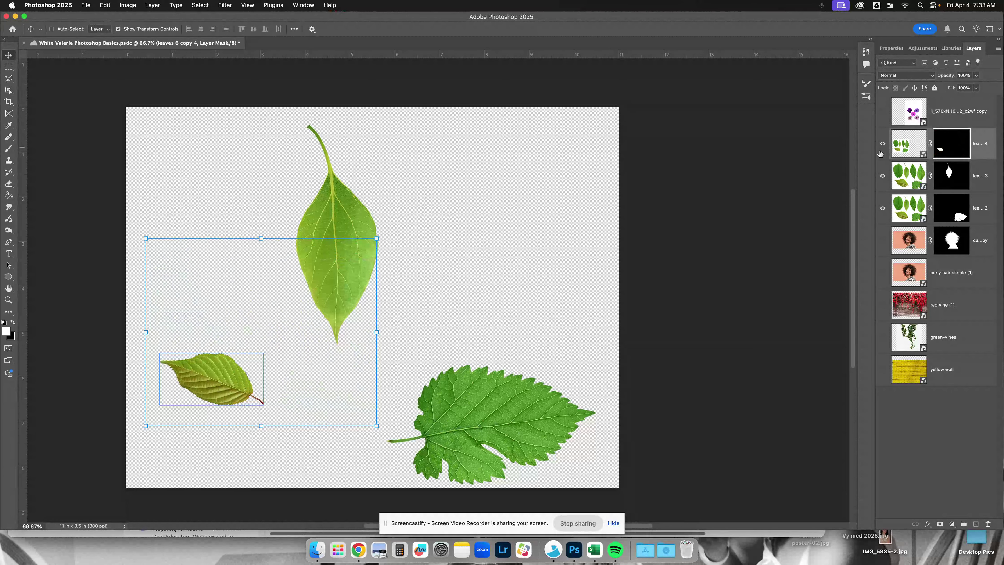
- Show the flowers layer in place of the three masked leaf layers, and duplicate it twice
drag(884, 145, 884, 208)
click(883, 111)
click(955, 115)
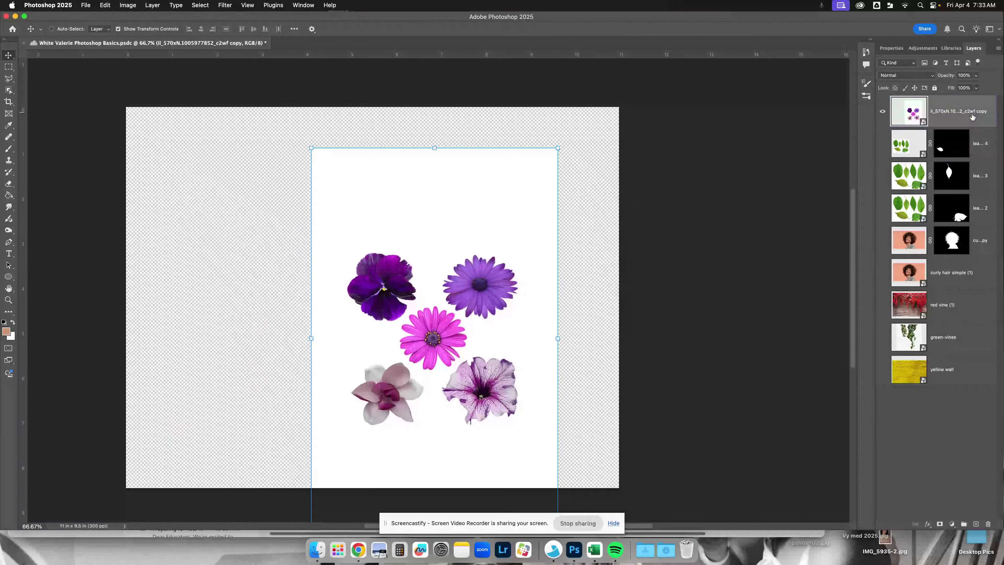
drag(954, 123, 977, 525)
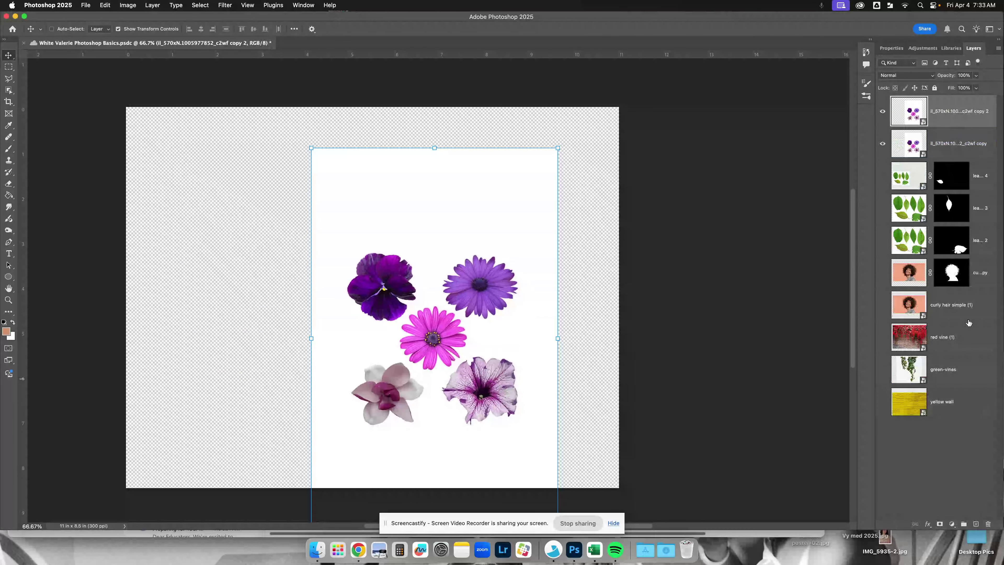
drag(966, 150, 977, 524)
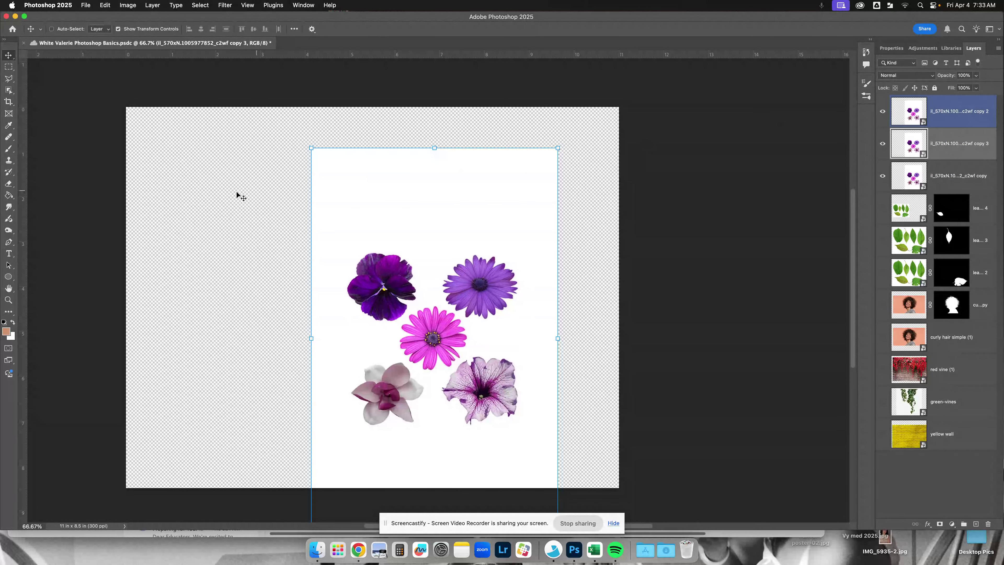
- Mask il_570xN.1005977852_c2wf copy 3 to the central pink daisy using the Object Selection tool, and hide that layer
click(13, 93)
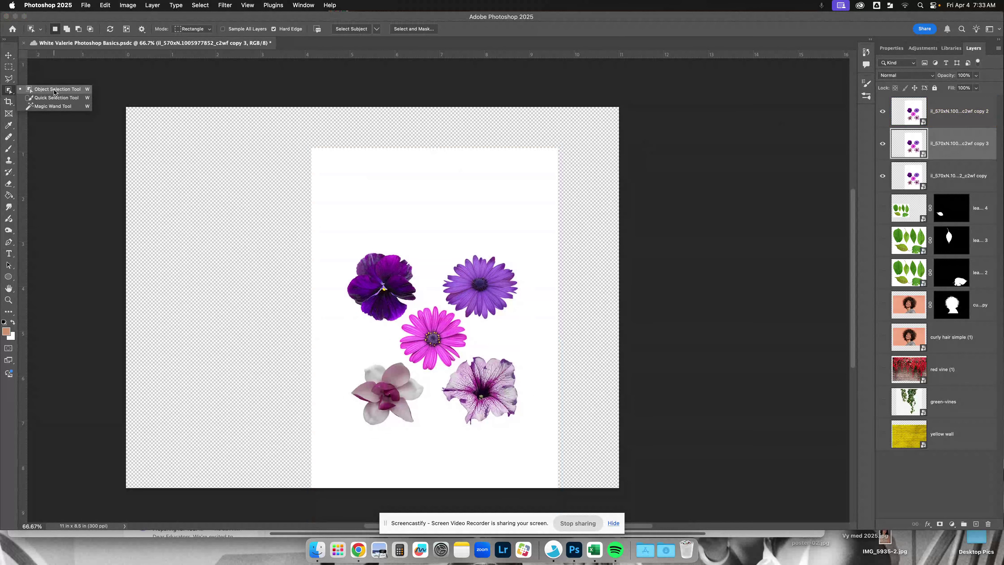
click(55, 89)
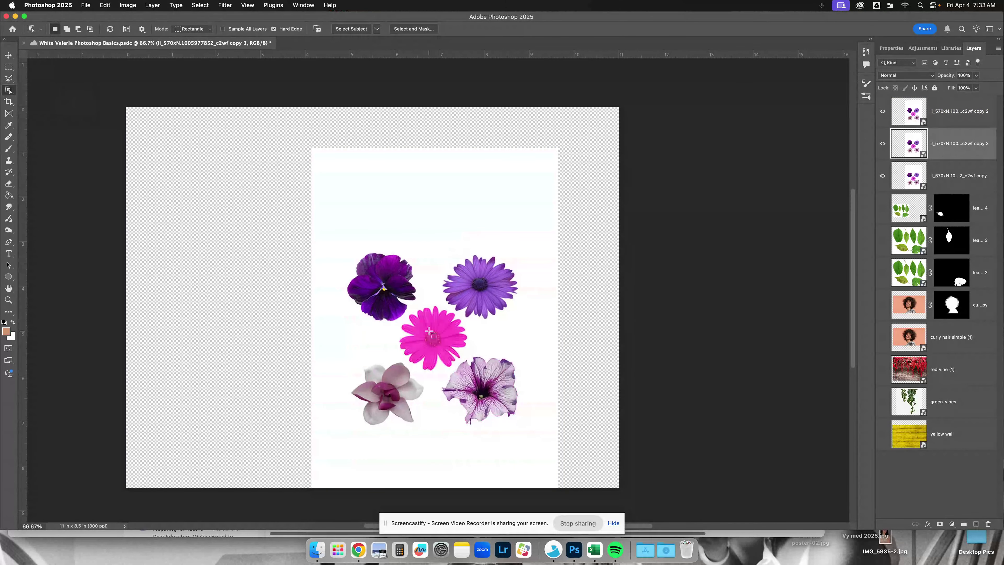
click(432, 332)
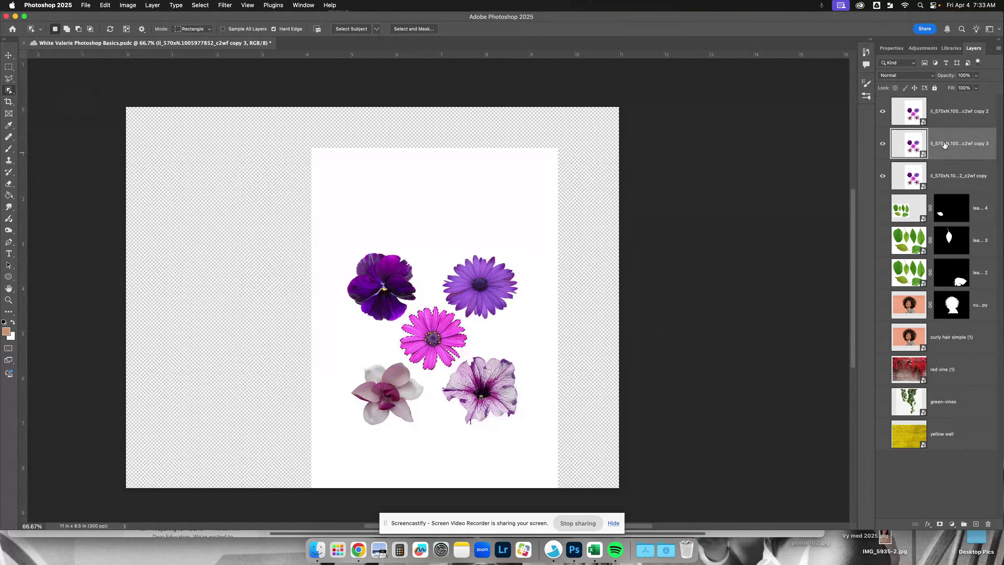
click(940, 524)
click(882, 144)
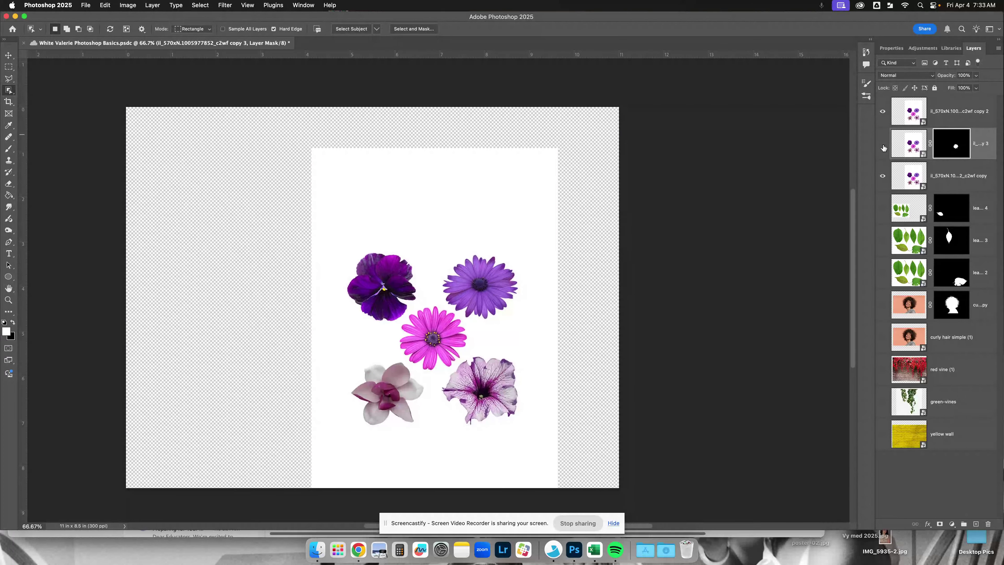
- Mask the il_570xN.1005977852_c2wf copy layer to the pale pink flower at the lower left of the group, and hide that layer
click(960, 181)
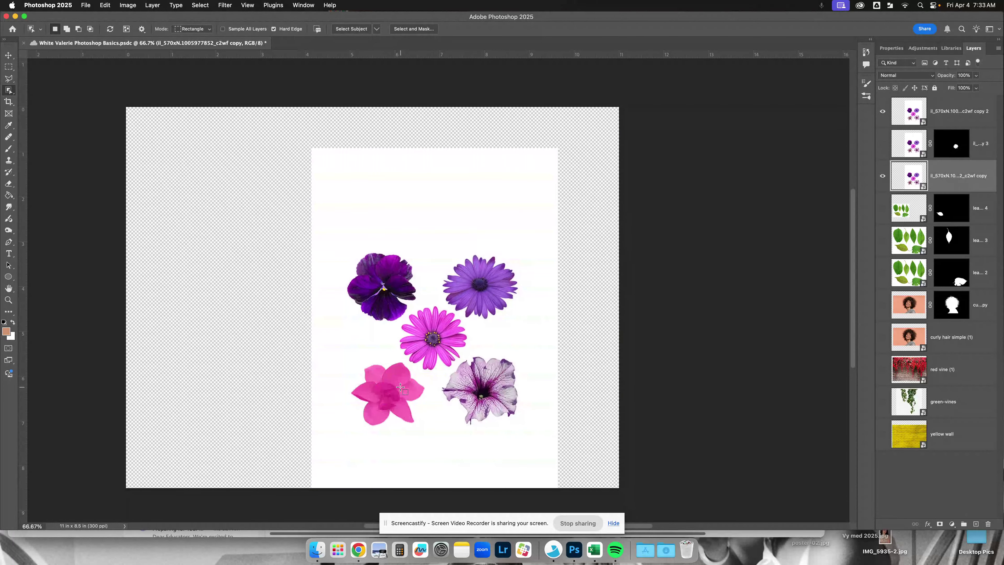
click(387, 393)
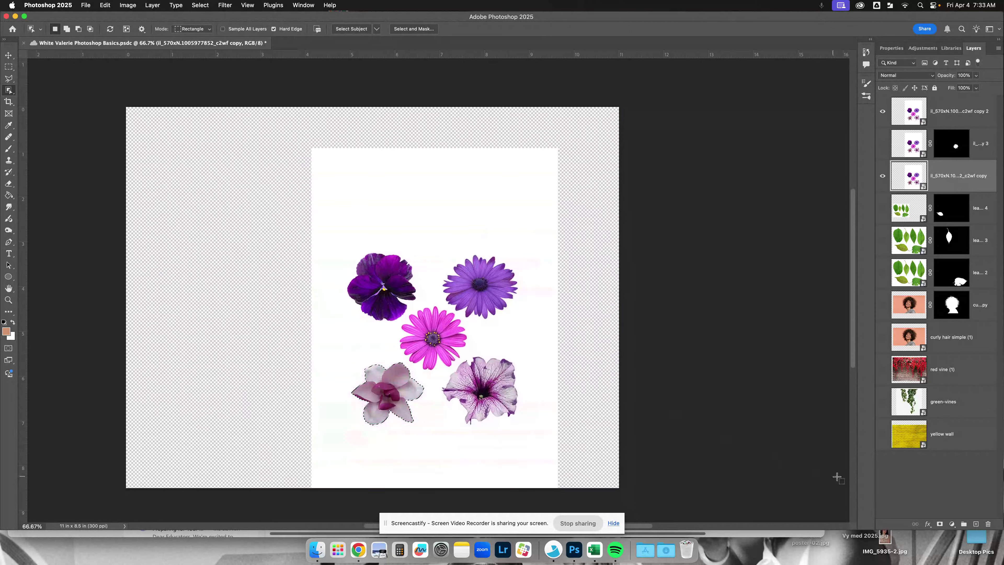
click(940, 524)
click(882, 176)
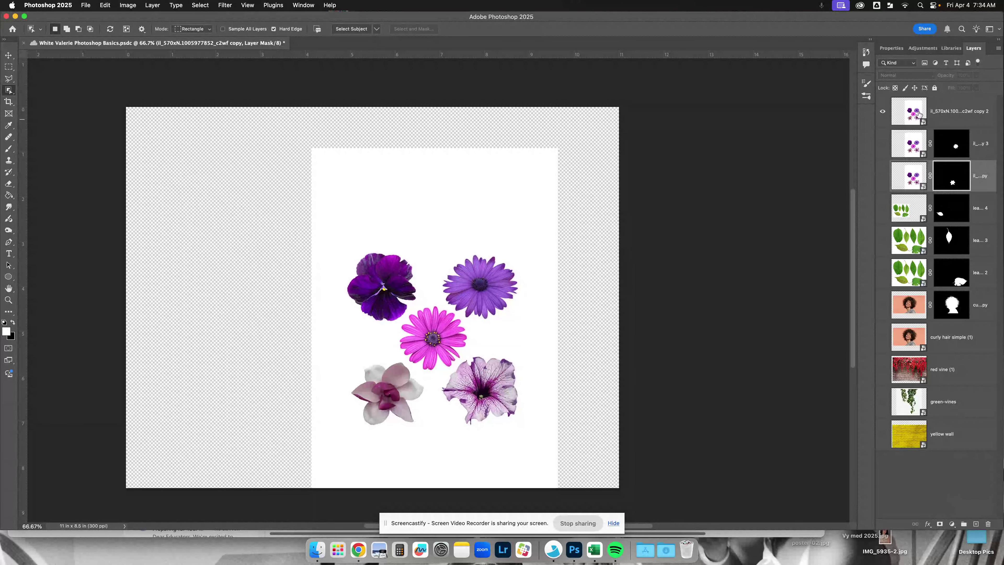
- Mask il_570xN.1005977852_c2wf copy 2 to the purple-veined flower at the lower right of the group, and show the masked pink daisy layer
click(957, 113)
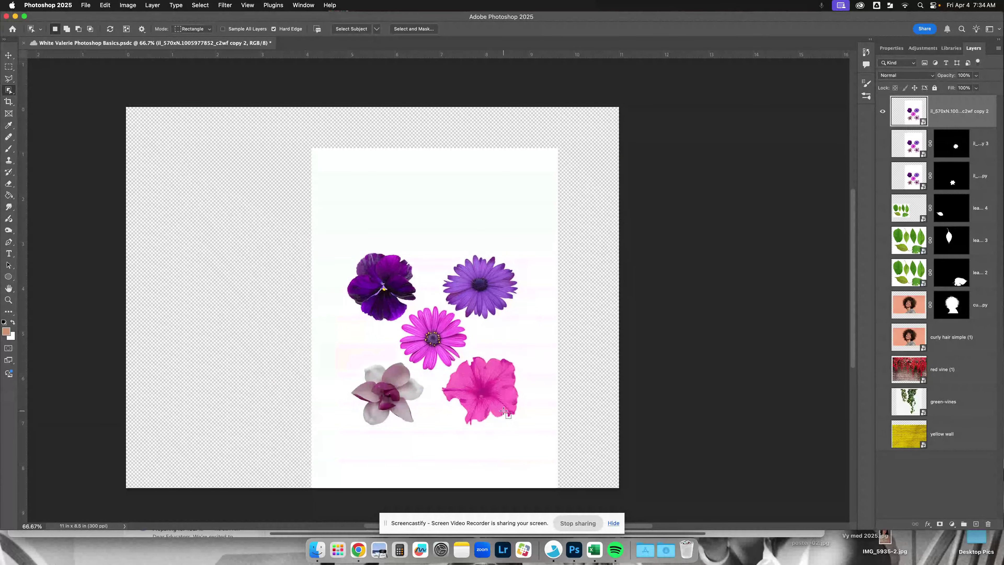
click(494, 396)
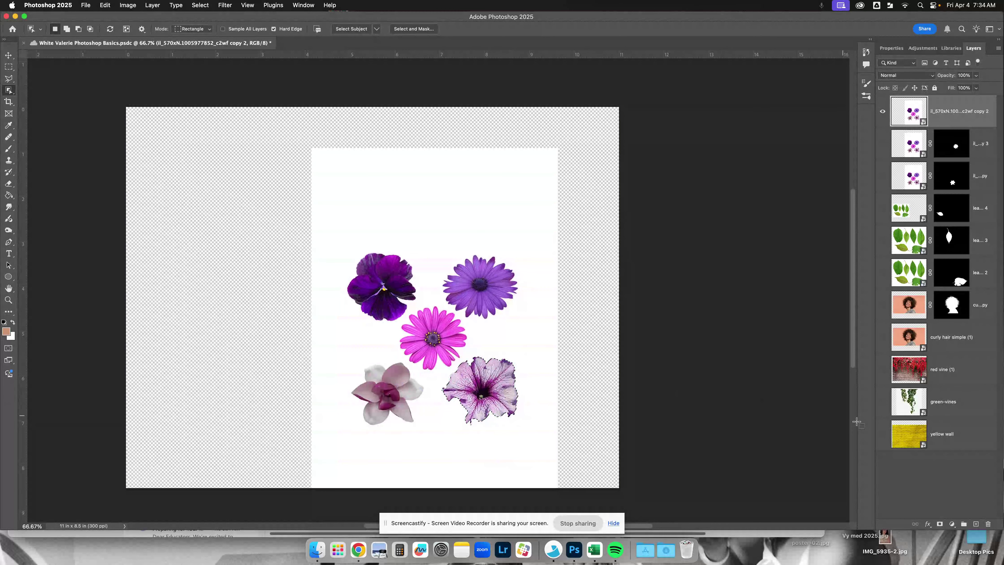
click(940, 524)
click(882, 144)
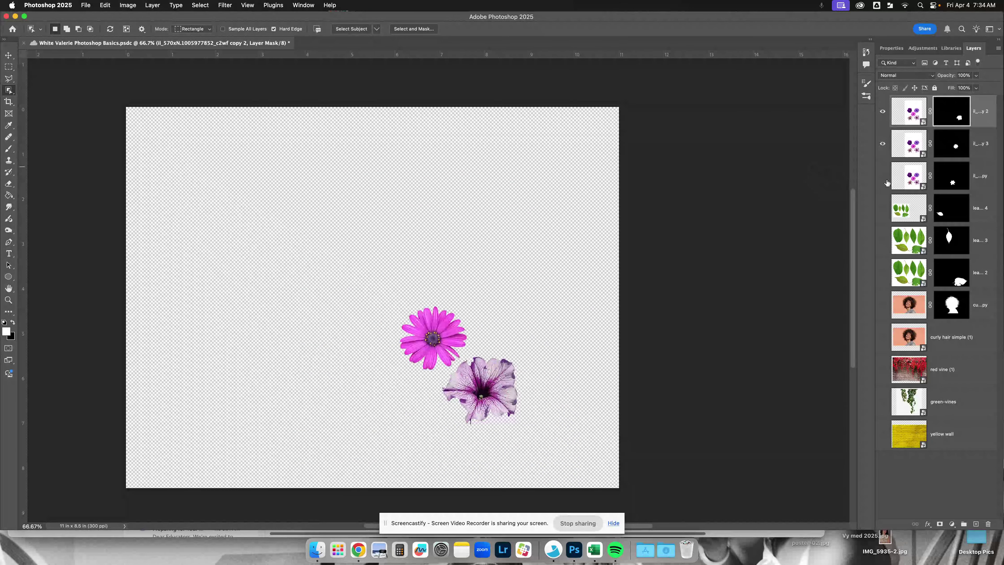
- Show the remaining masked flower, leaf and curly-haired woman layers together with the two visible flowers
click(882, 176)
click(883, 209)
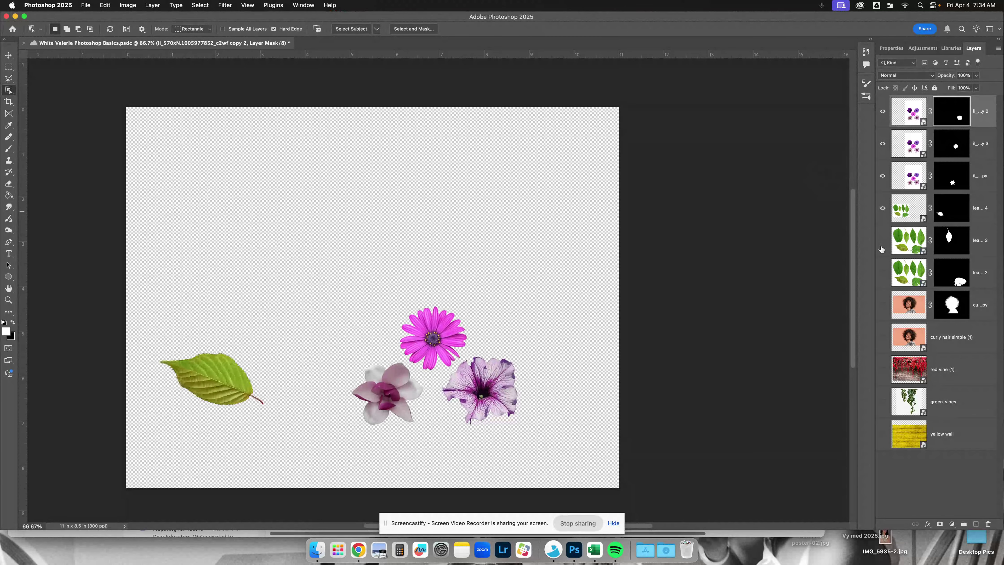
click(882, 240)
click(882, 272)
click(882, 305)
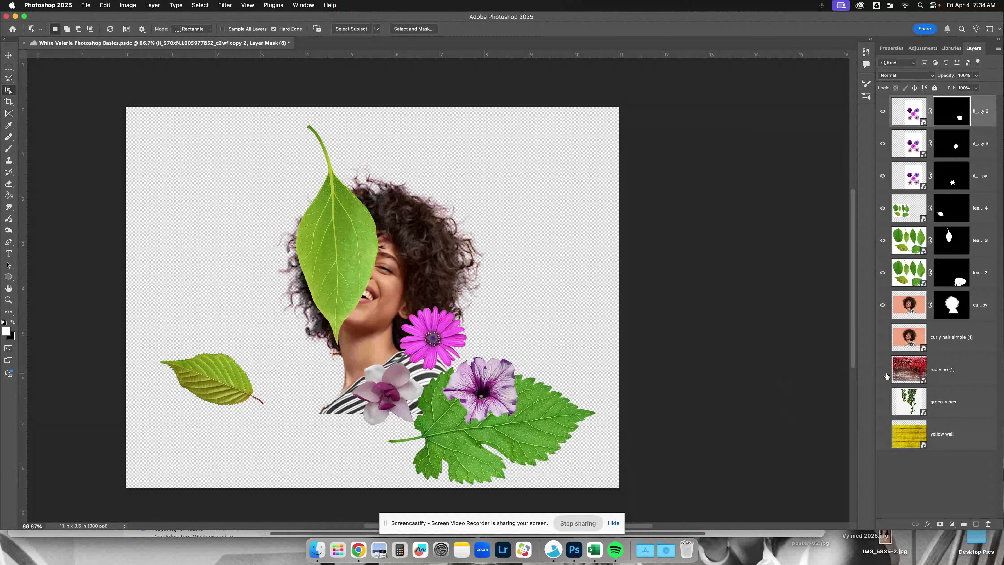
- Hide all the masked flower, leaf and woman layers, and show only the red vine (1) layer
drag(883, 307, 882, 290)
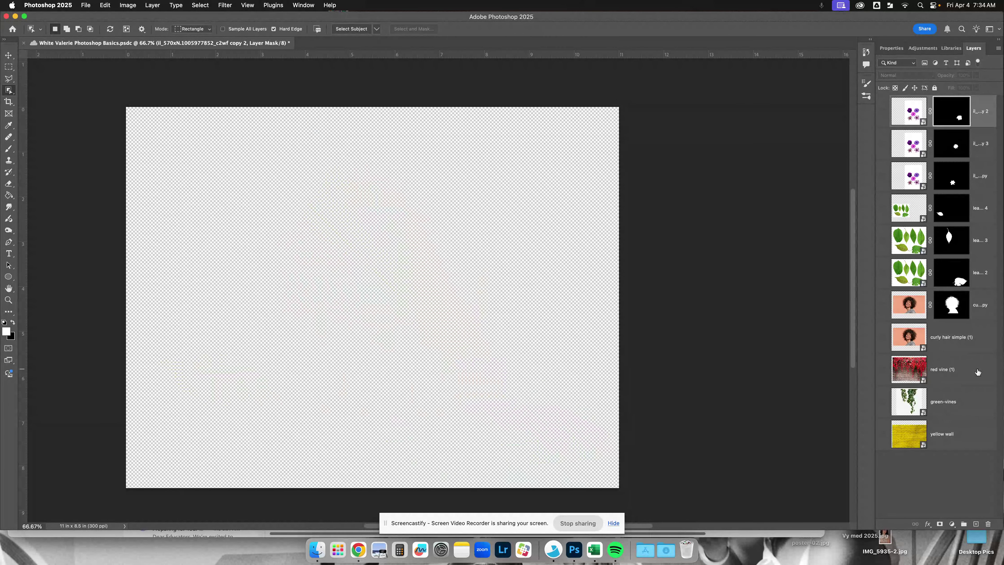
click(971, 374)
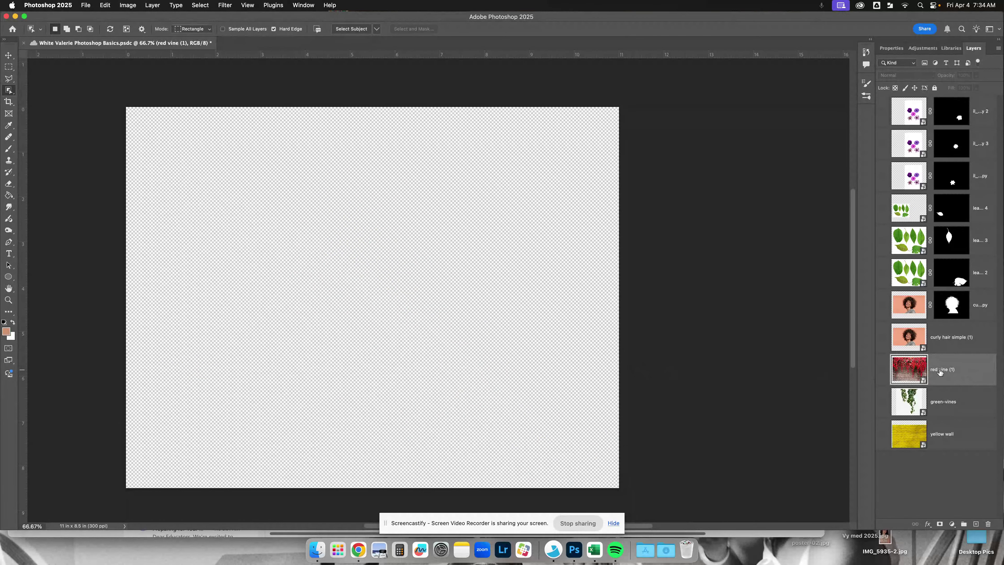
click(883, 369)
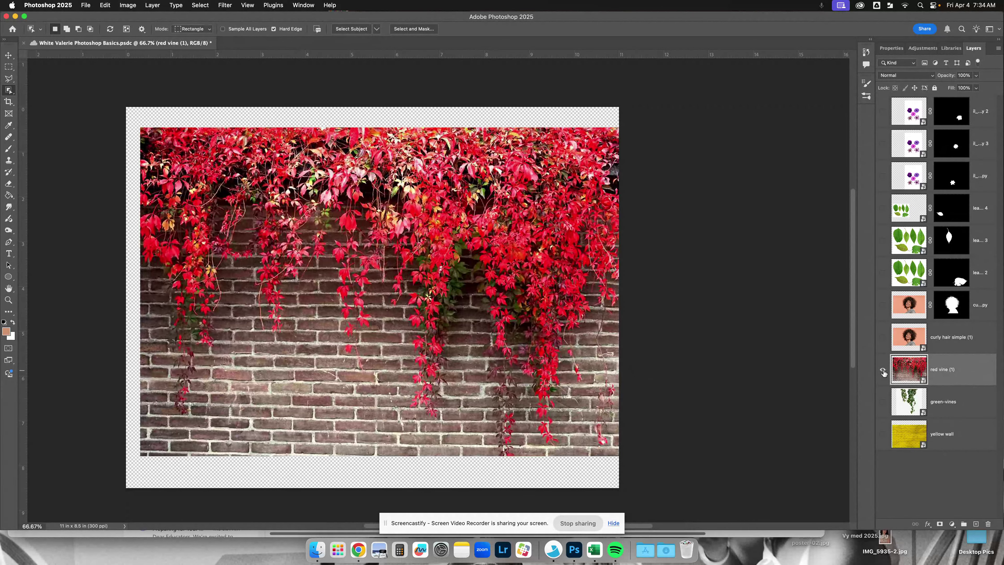
- Move the red vine image to align with the upper left corner of the canvas
scroll(48, 158, right, 2)
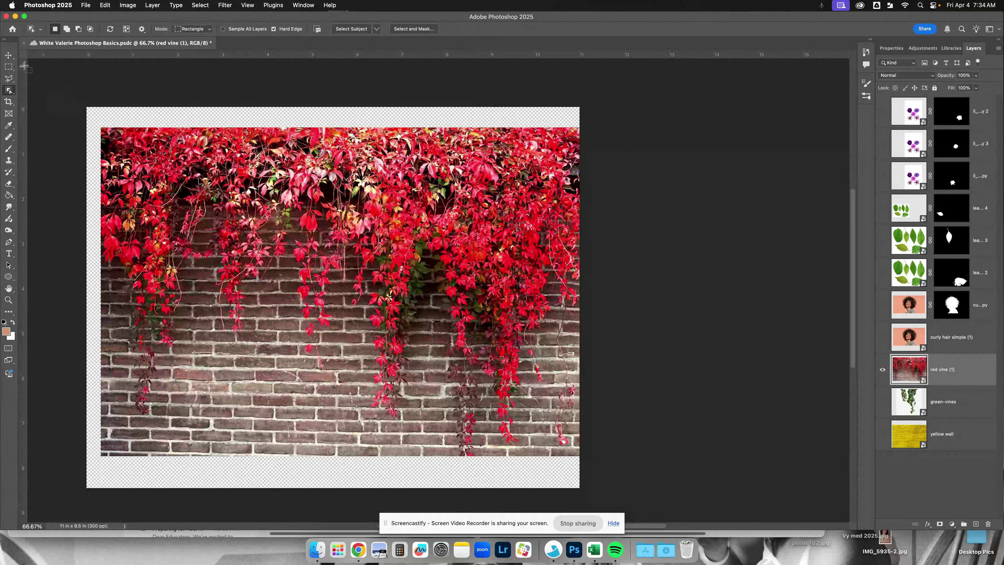
click(9, 55)
drag(276, 233, 261, 213)
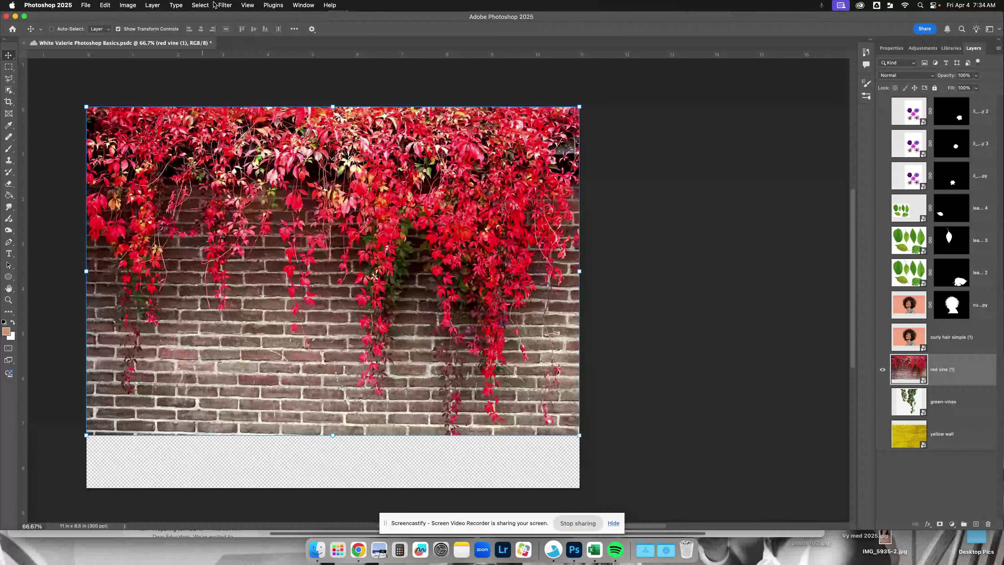
- Start a Color Range selection on the red vine (1) layer and sample a red leaf among the hanging vines
click(202, 5)
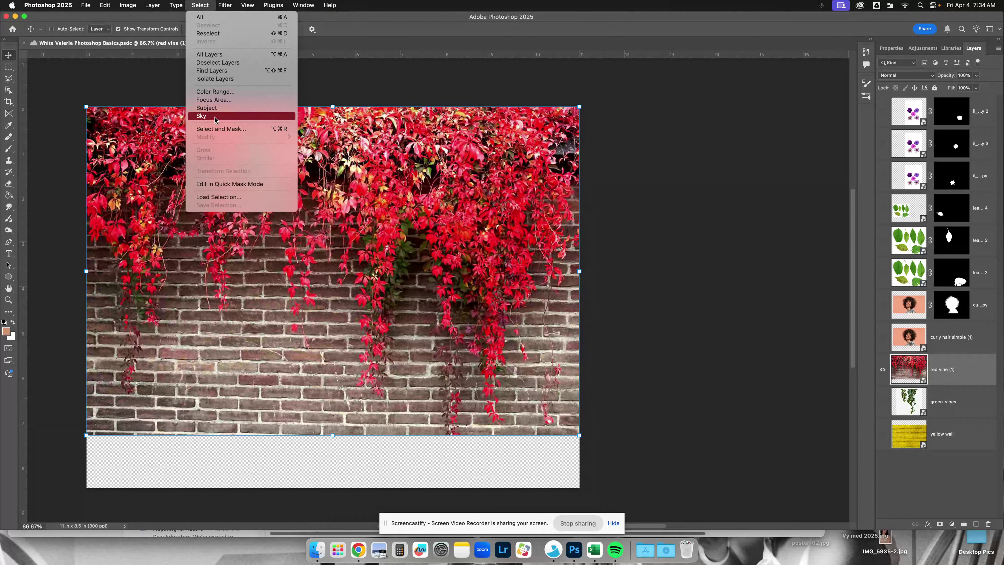
click(223, 92)
scroll(515, 181, right, 3)
scroll(515, 181, up, 1)
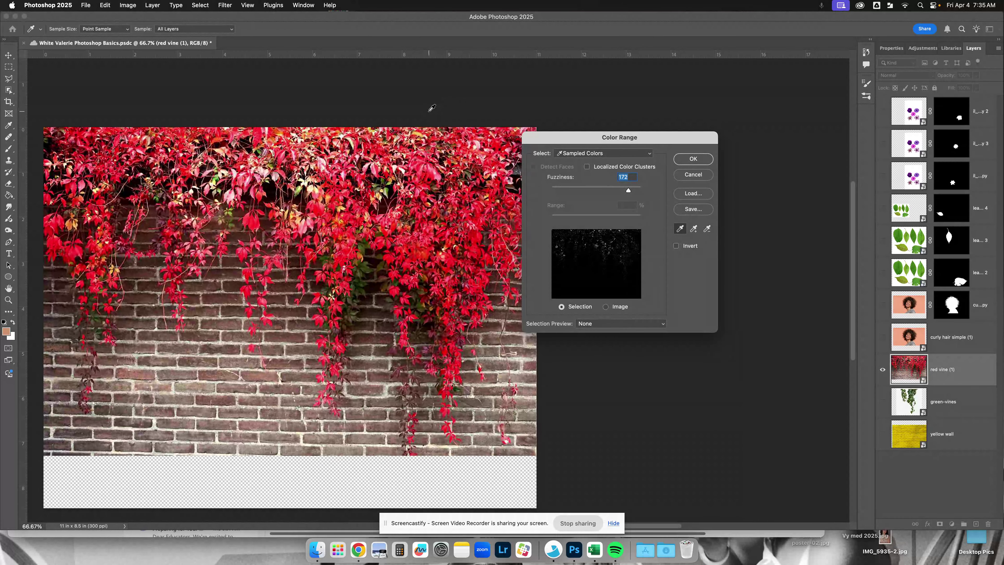
click(424, 237)
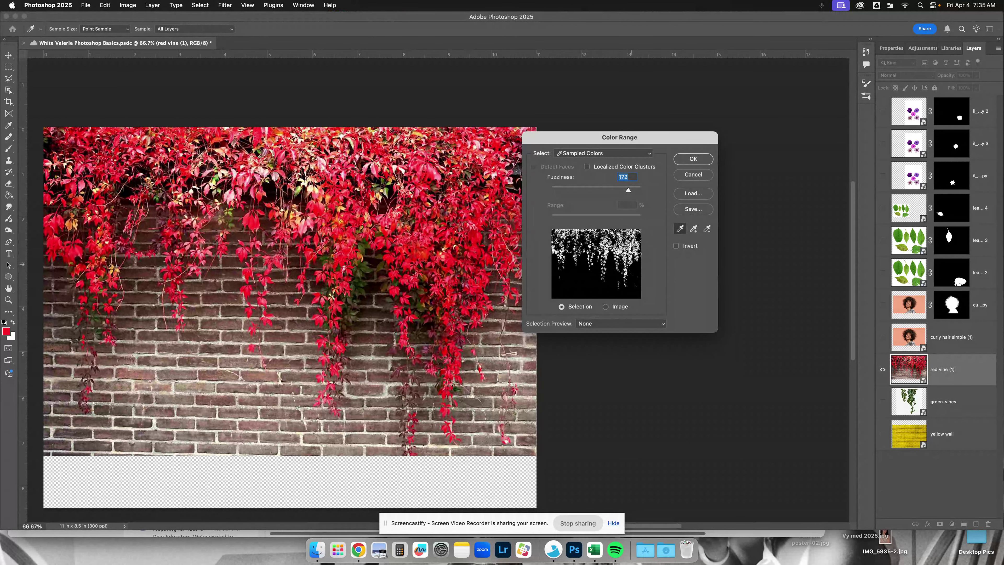
- Sample the light brick mortar and the green leaves to compare their Color Range selections
click(484, 397)
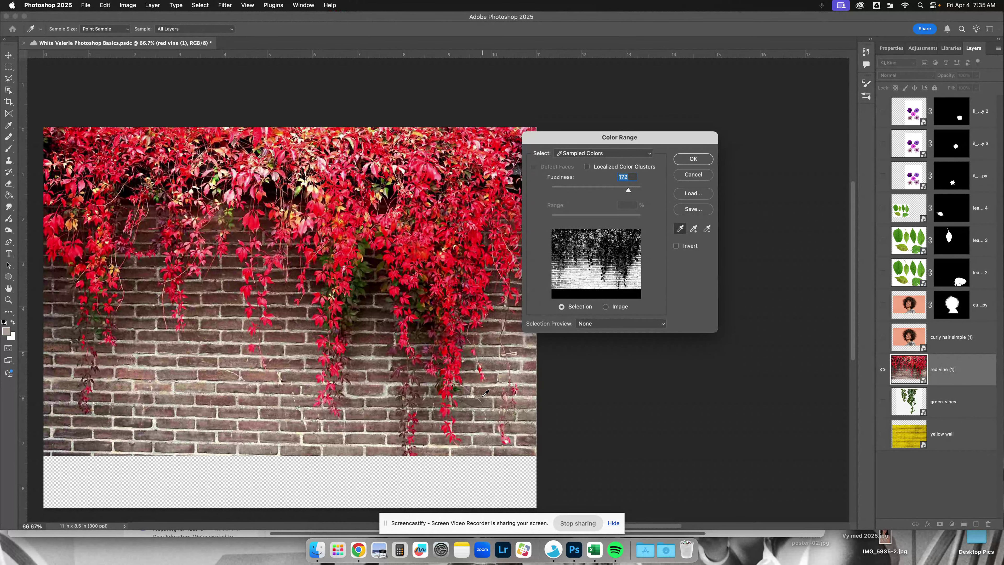
click(346, 247)
click(367, 270)
click(368, 265)
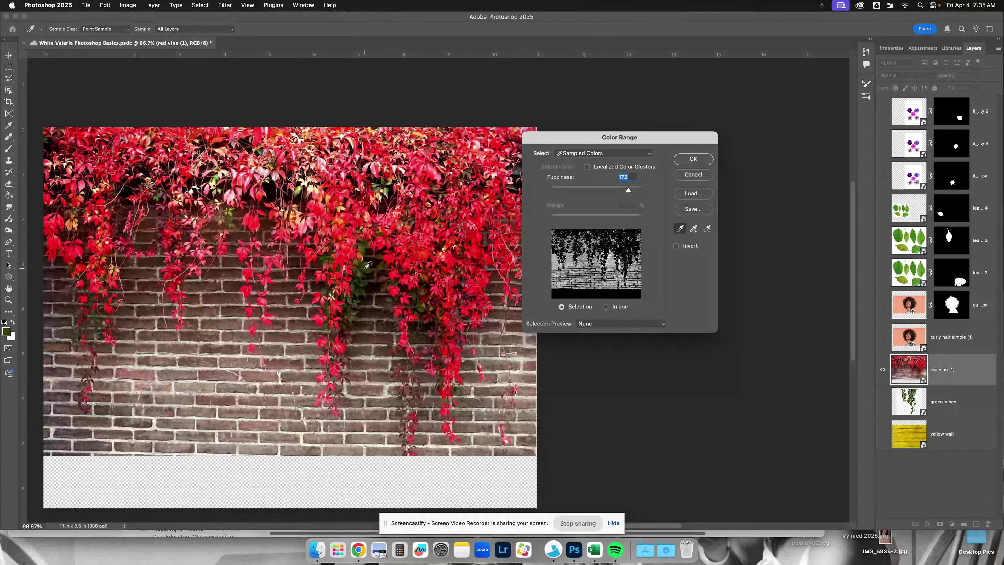
click(390, 187)
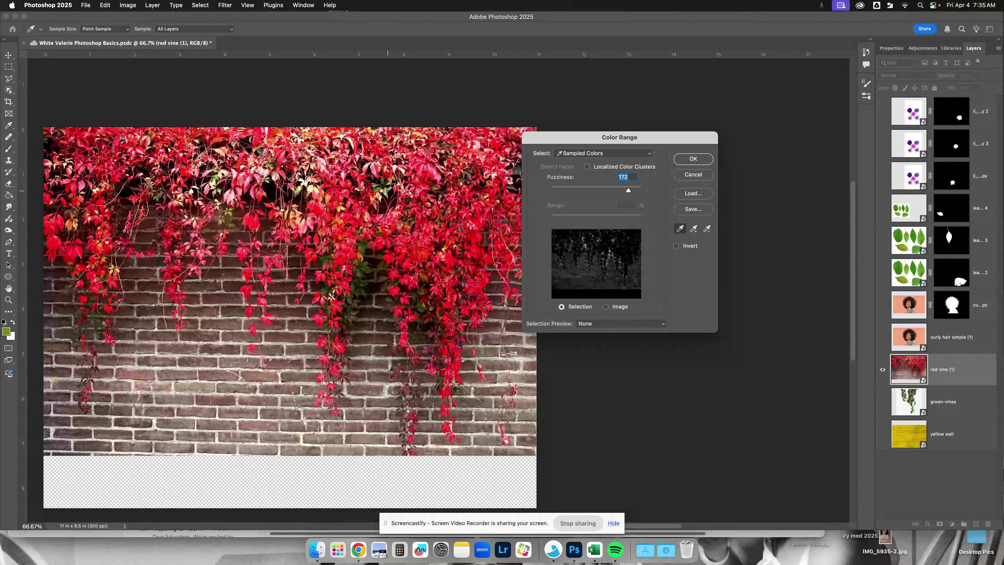
- Sample several shades of the red leaves and set the Color Range Fuzziness to 177
click(431, 244)
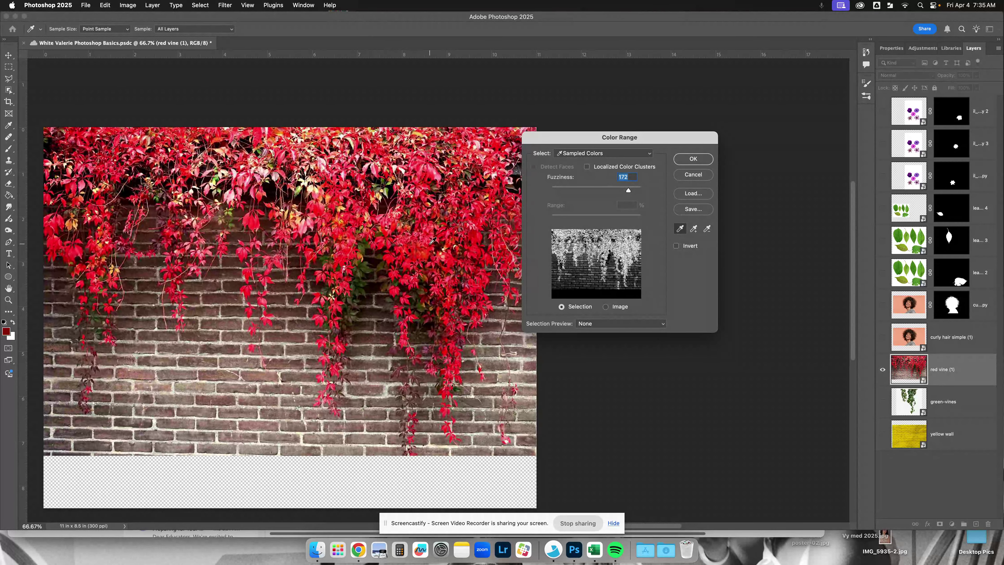
click(432, 182)
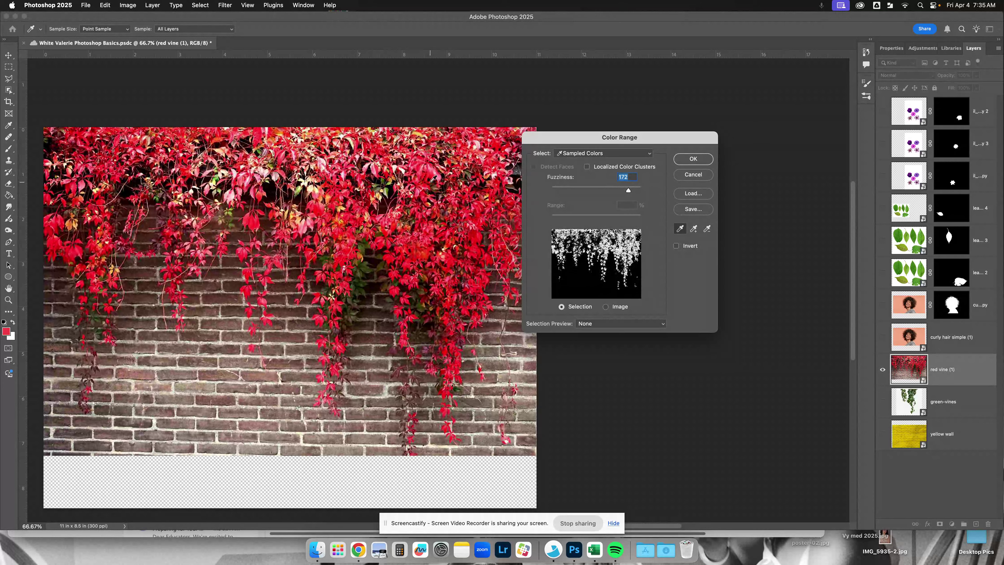
click(436, 170)
mouse_move(629, 190)
mouse_down()
mouse_move(567, 190)
mouse_move(631, 192)
mouse_up()
click(419, 236)
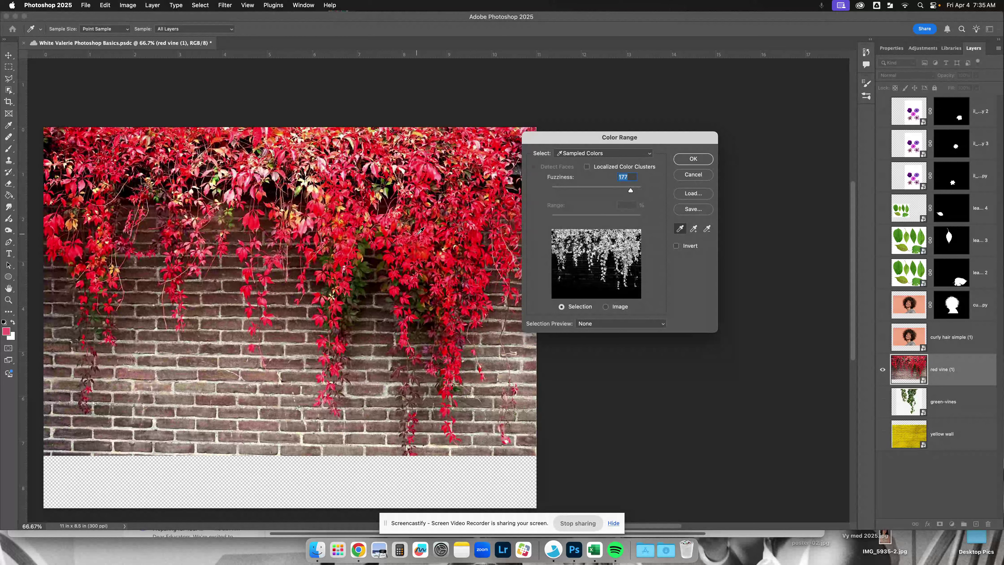
- Try further Color Range samples from bright, dark and pinkish leaves in the upper part of the vines
click(433, 171)
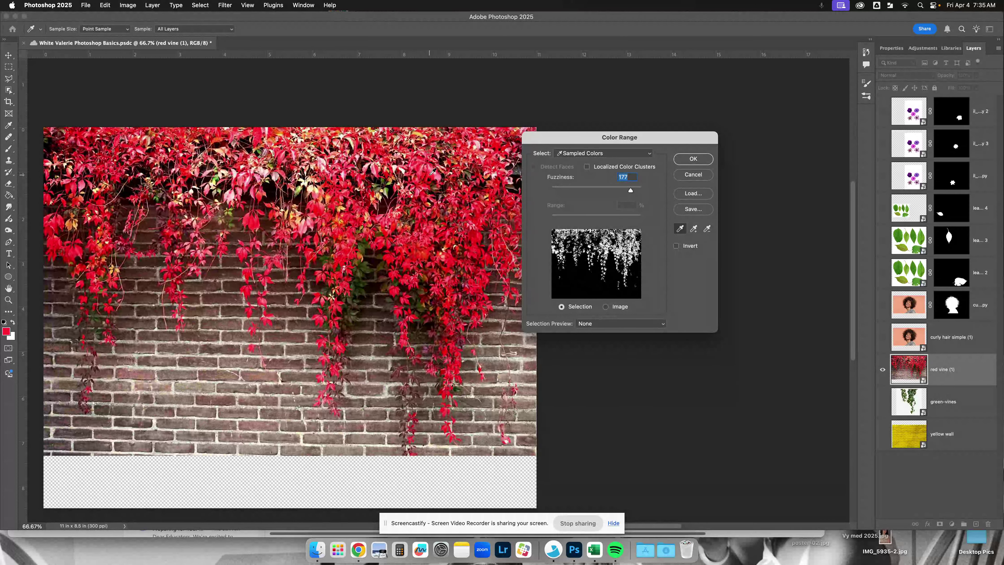
click(431, 172)
click(431, 174)
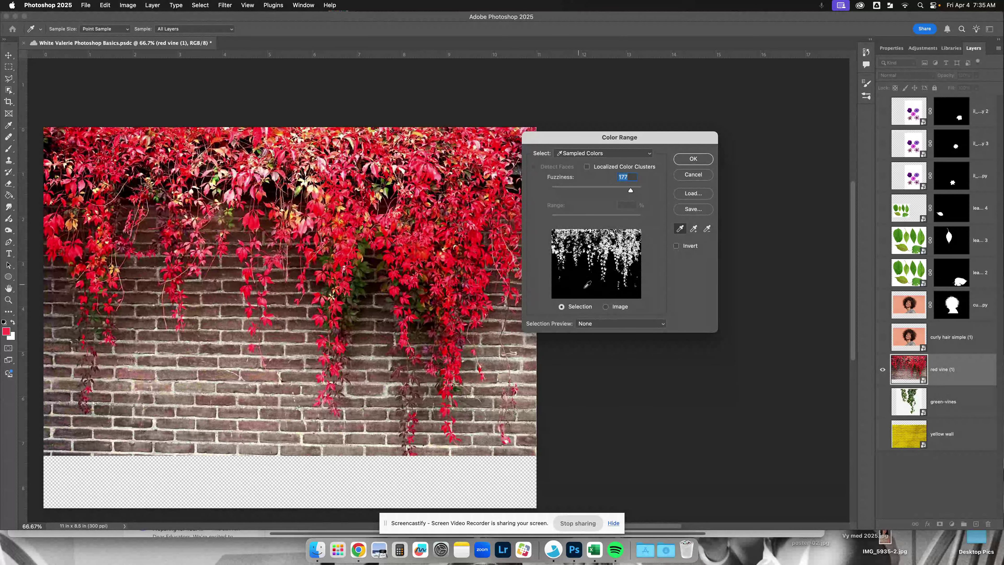
click(428, 174)
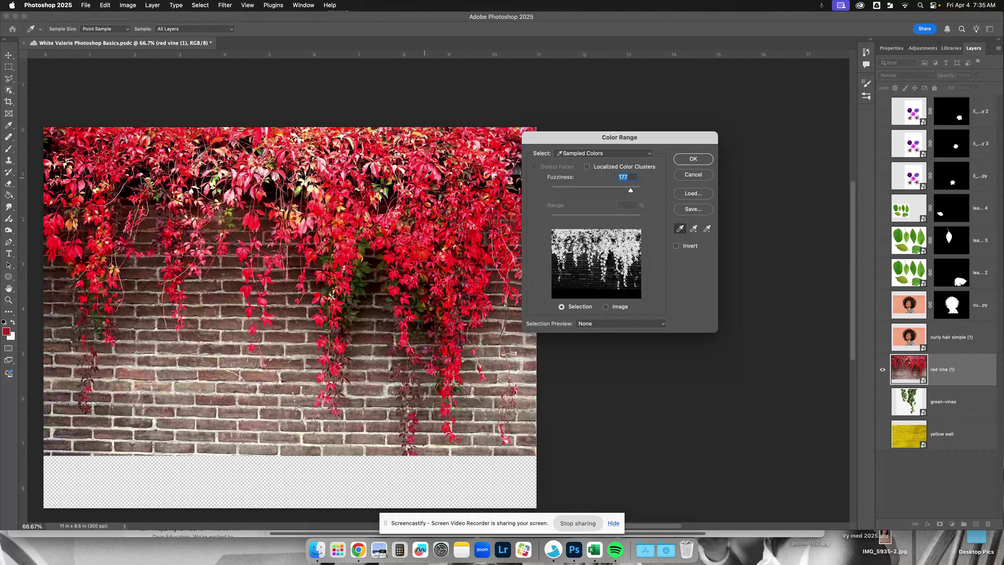
click(427, 170)
click(409, 165)
click(400, 168)
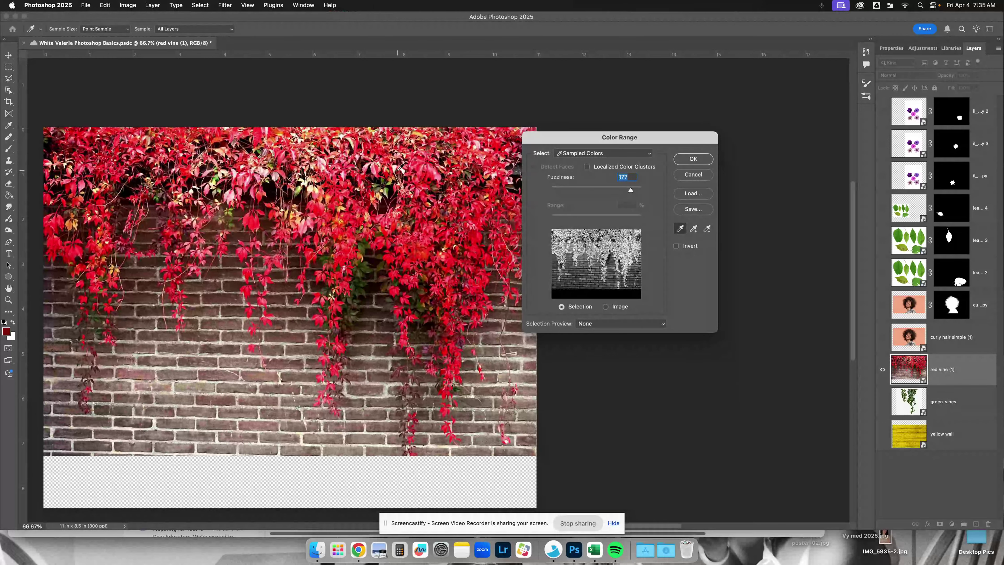
click(348, 182)
click(345, 175)
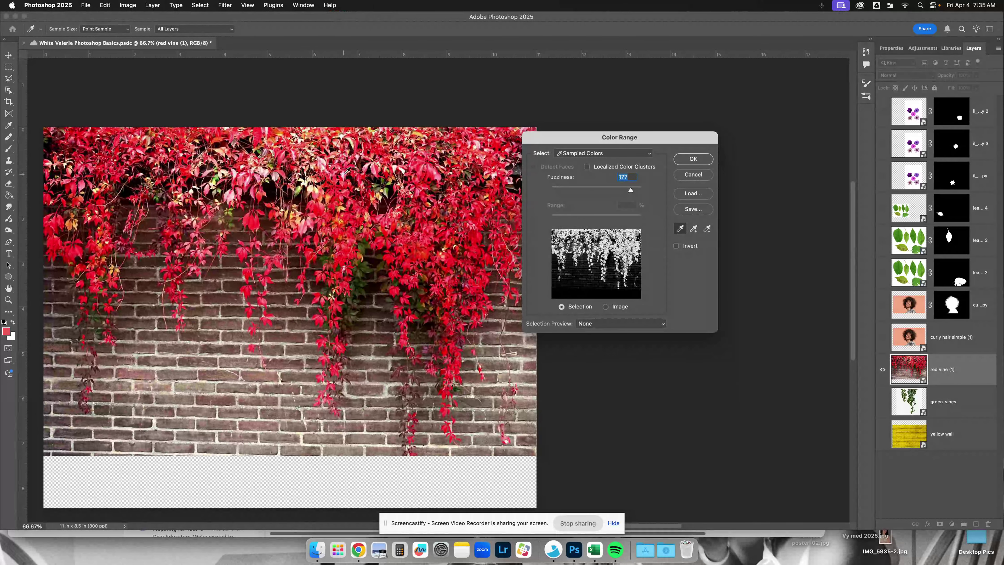
- Sample a red leaf in the dense right part of the vines, set Fuzziness to 149, and apply the Color Range selection
click(429, 245)
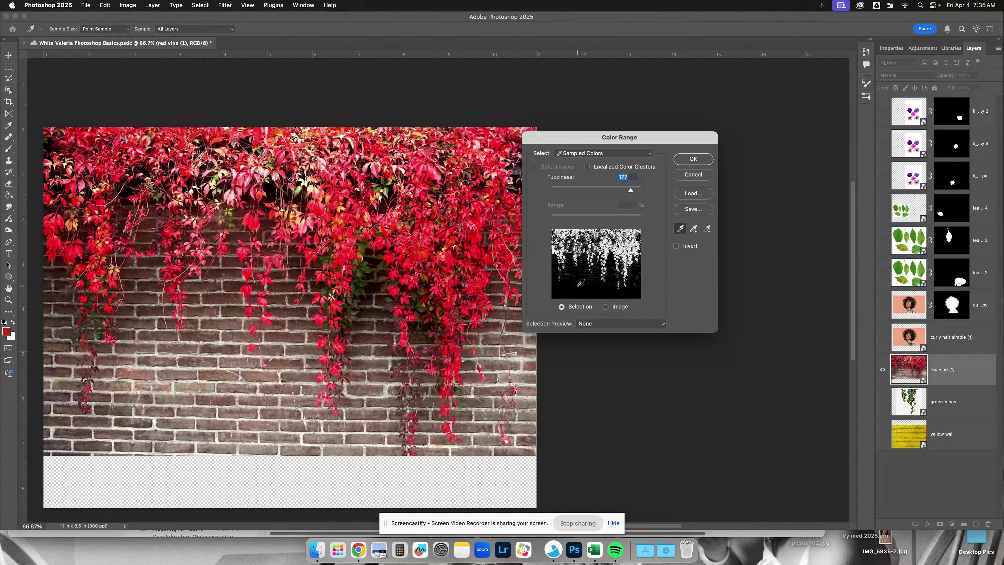
scroll(627, 201, up, 1)
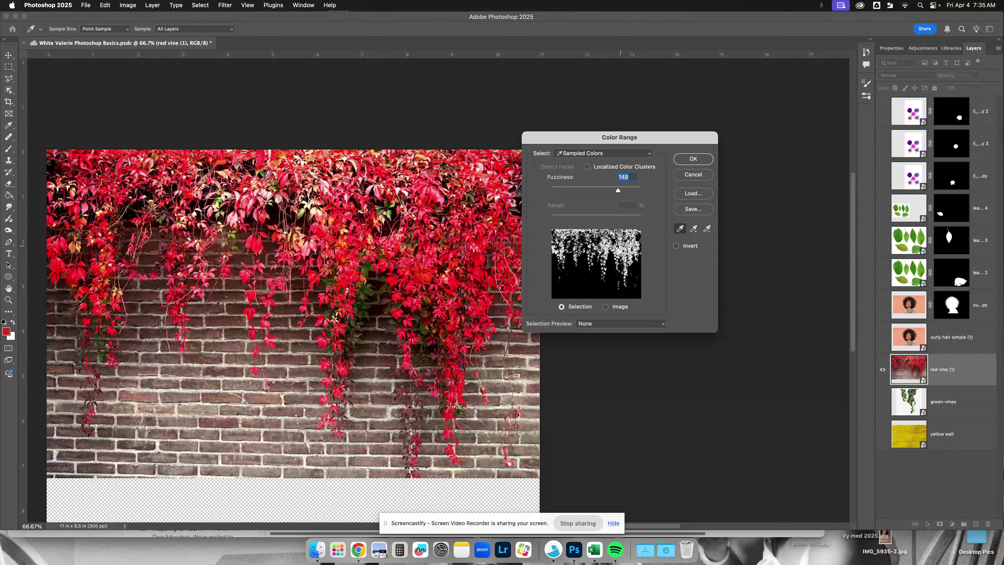
click(693, 159)
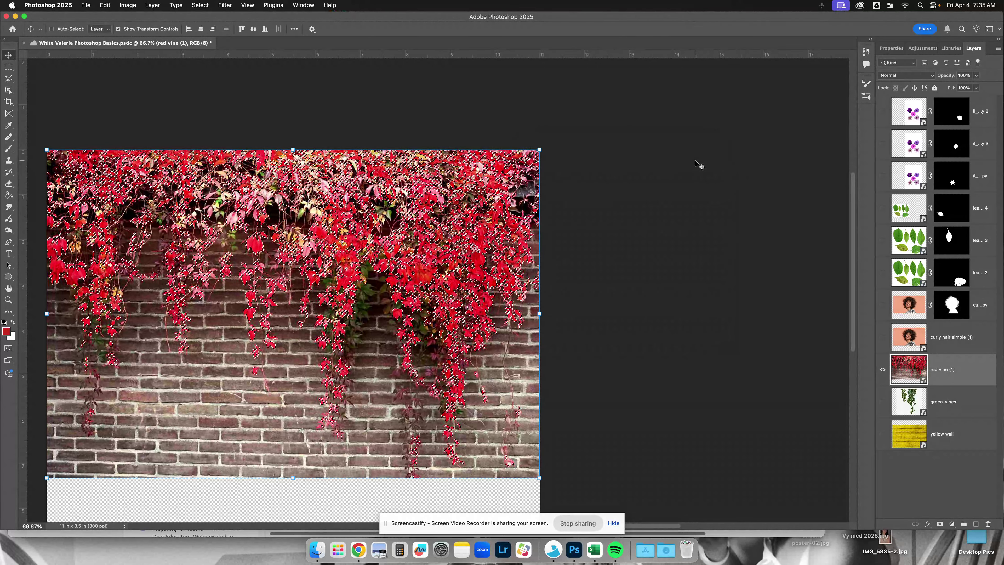
- Add a layer mask to red vine (1) from the color selection and shift the masked vines slightly
key(v)
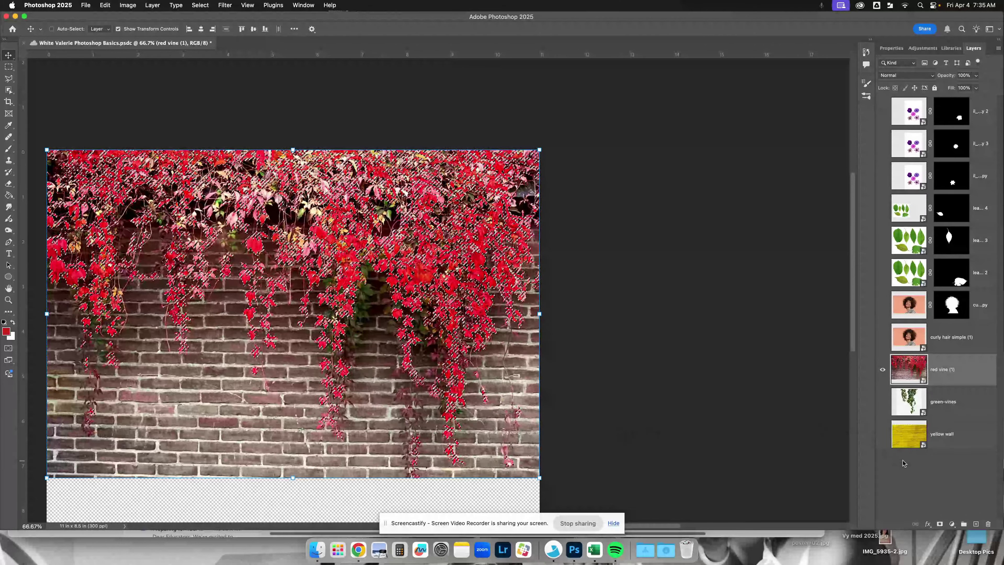
click(941, 525)
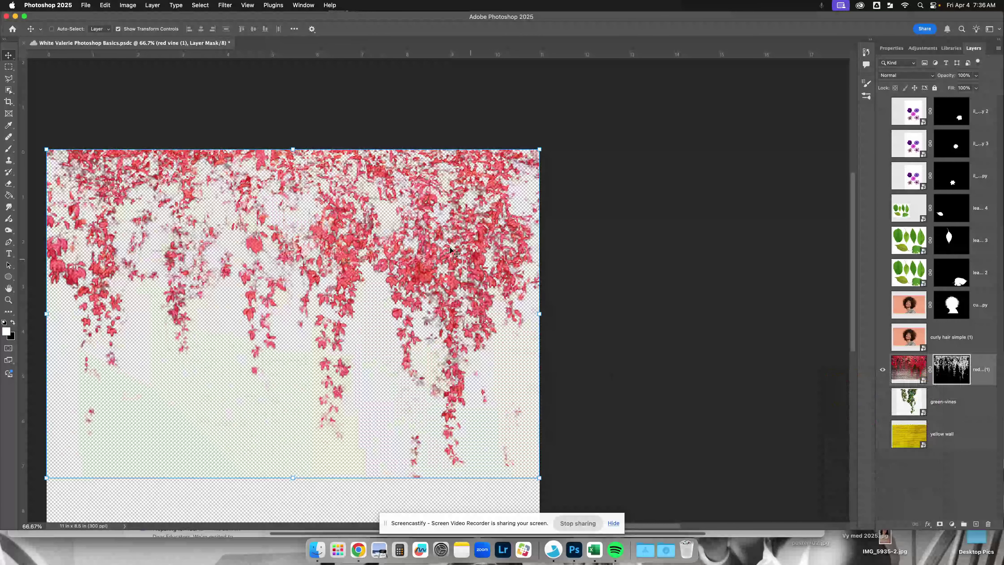
mouse_move(432, 283)
mouse_down()
mouse_move(430, 291)
mouse_move(428, 279)
mouse_up()
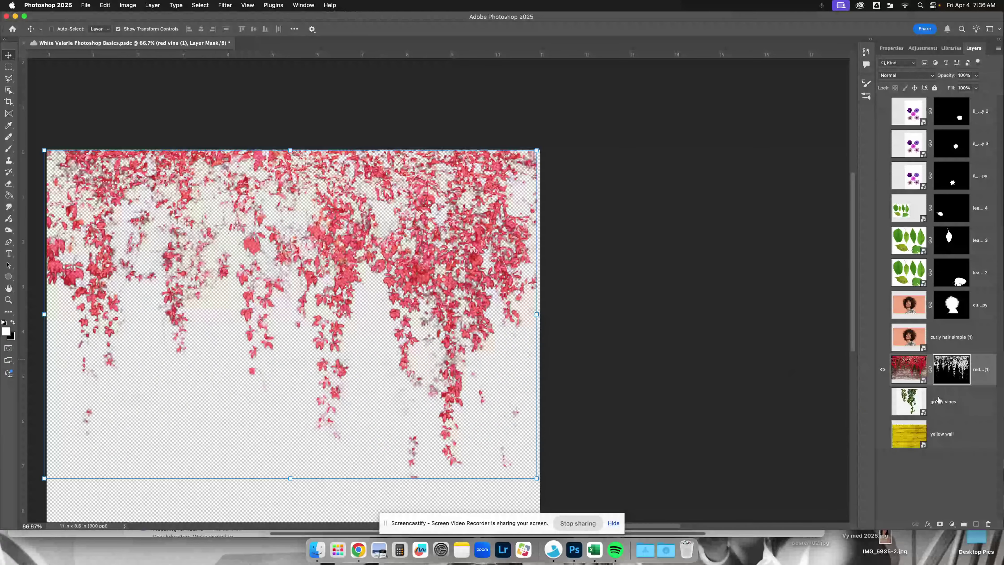
- Show the yellow wall layer behind the masked red vines and realign the vines with the canvas's upper edge
click(882, 434)
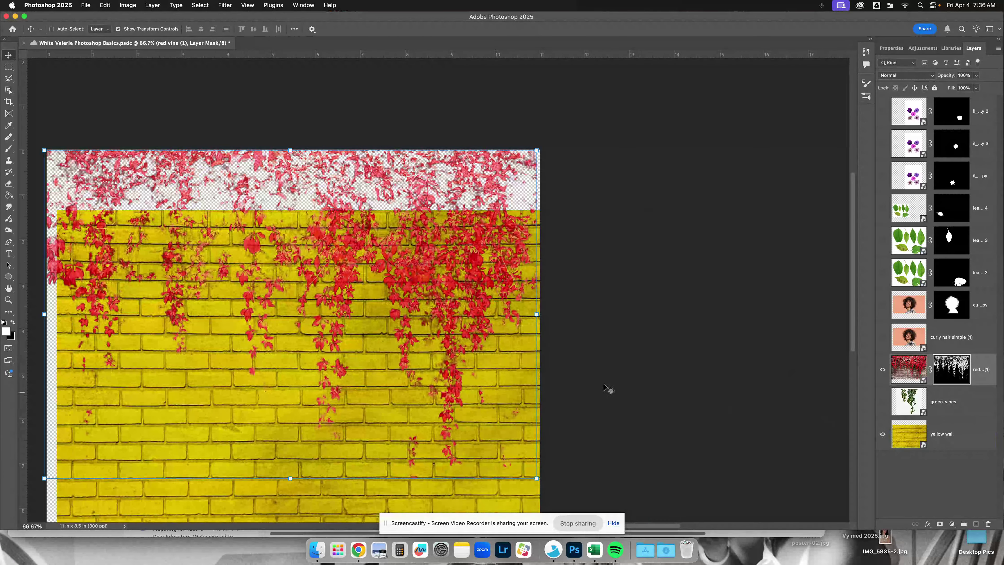
scroll(554, 356, left, 2)
mouse_move(464, 302)
mouse_down()
mouse_move(465, 356)
mouse_move(460, 300)
mouse_up()
scroll(447, 281, right, 2)
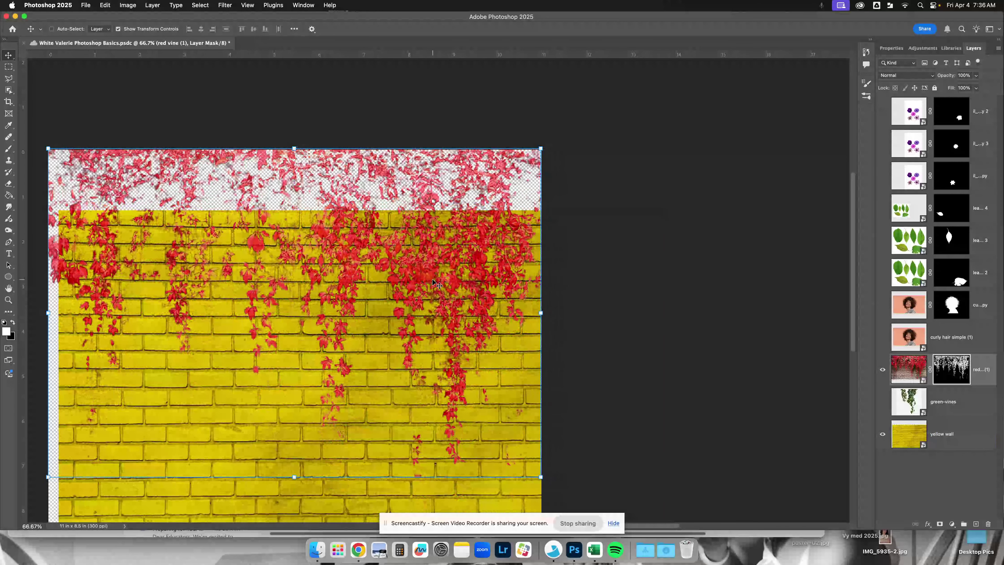
scroll(447, 282, right, 2)
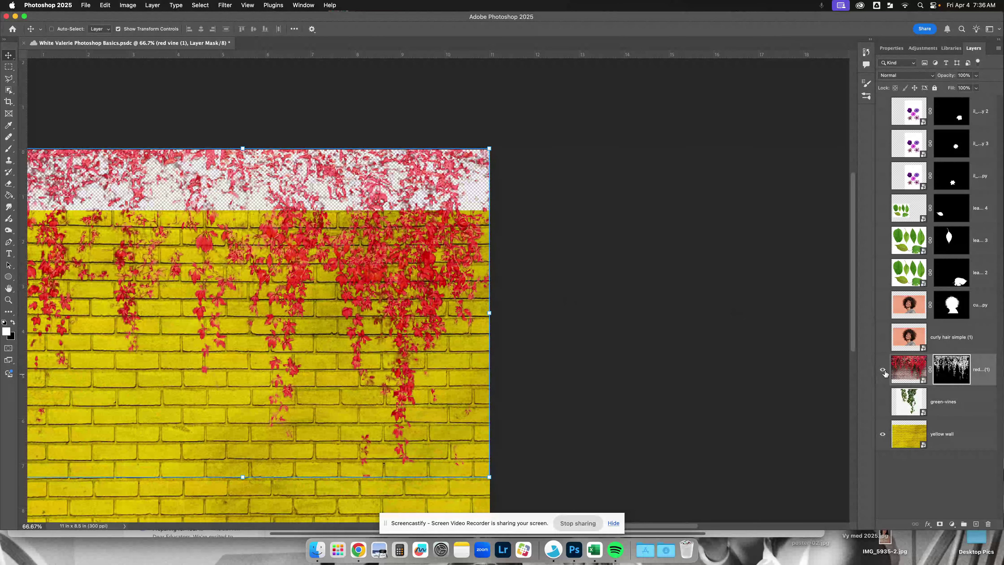
- Show the green-vines layer above the yellow wall and hide the masked red vine layer
click(882, 401)
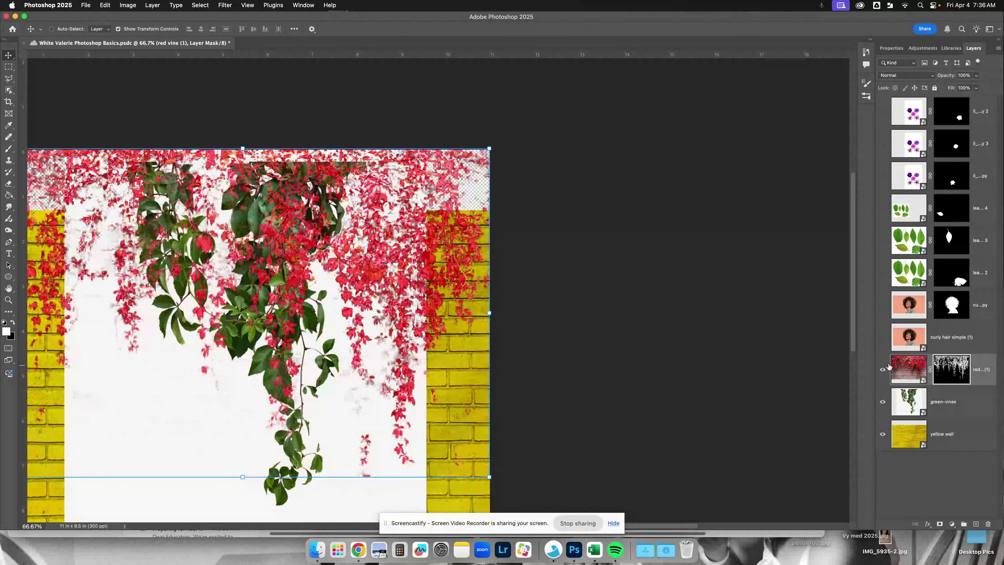
click(881, 373)
scroll(379, 270, left, 5)
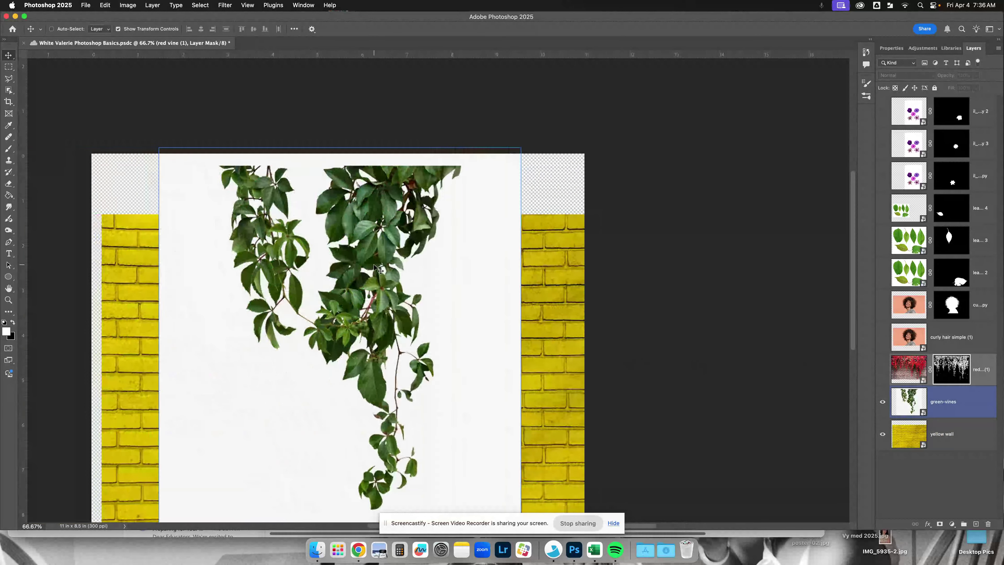
scroll(375, 268, down, 4)
scroll(374, 268, left, 1)
scroll(374, 267, up, 2)
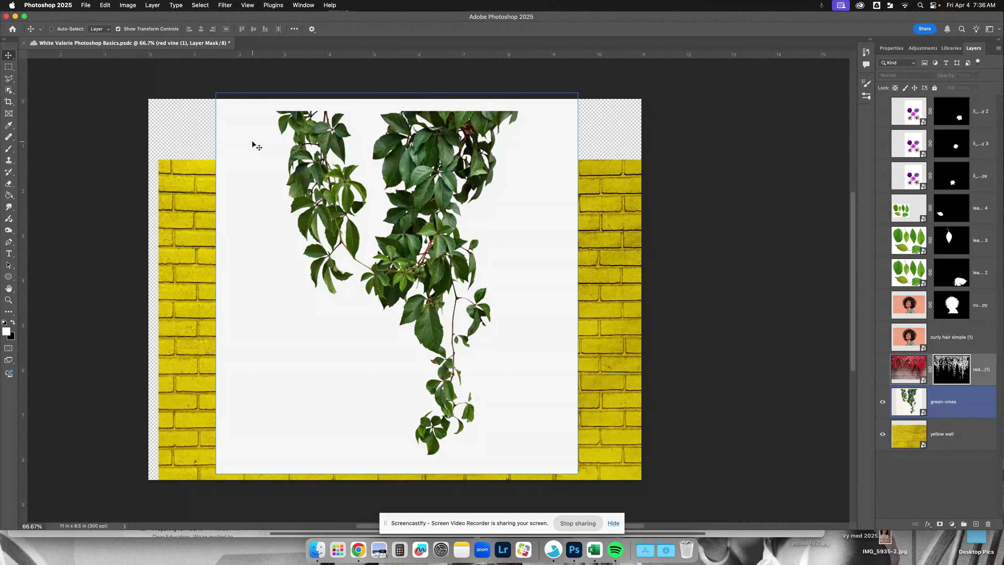
click(213, 139)
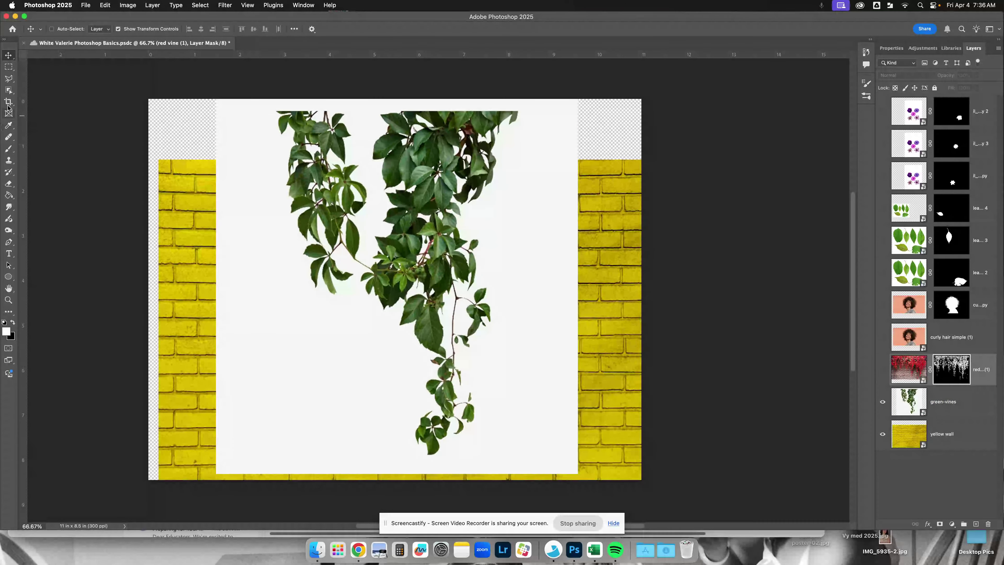
click(9, 90)
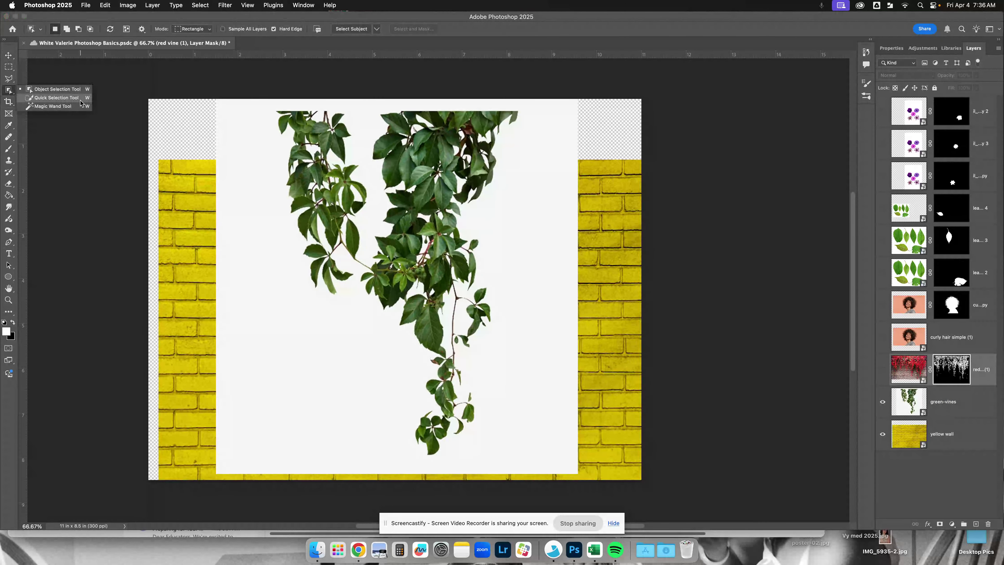
click(202, 5)
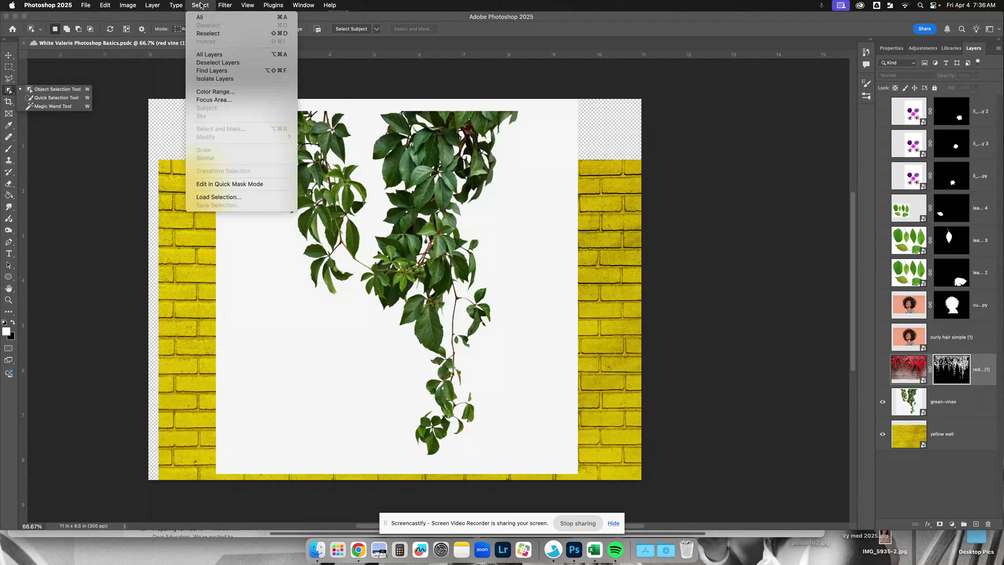
click(208, 33)
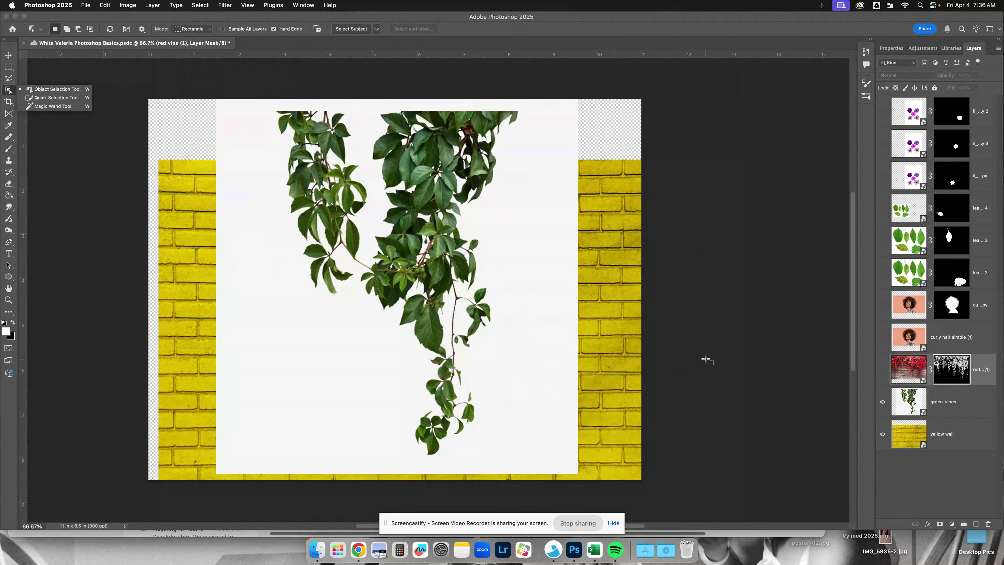
- Show the masked flower, leaf, woman and red vine layers, and hide the unmasked curly hair simple (1) and green-vines layers
scroll(706, 360, up, 2)
click(973, 412)
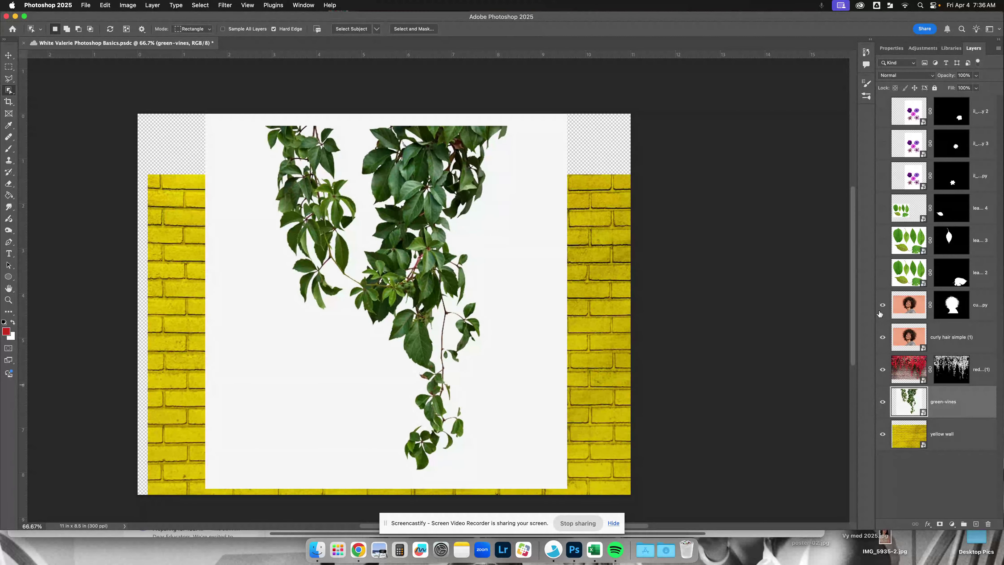
drag(877, 164, 877, 108)
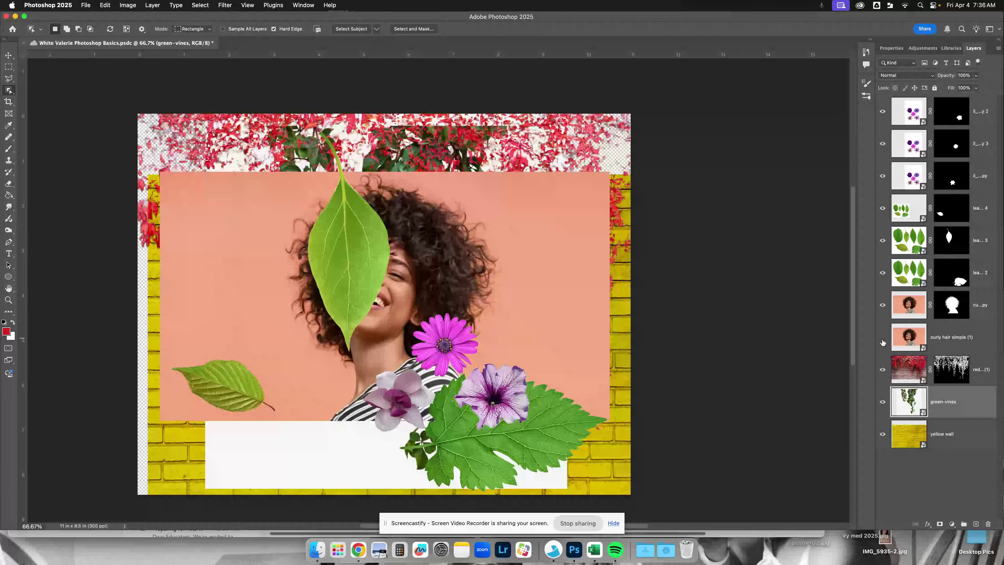
click(883, 337)
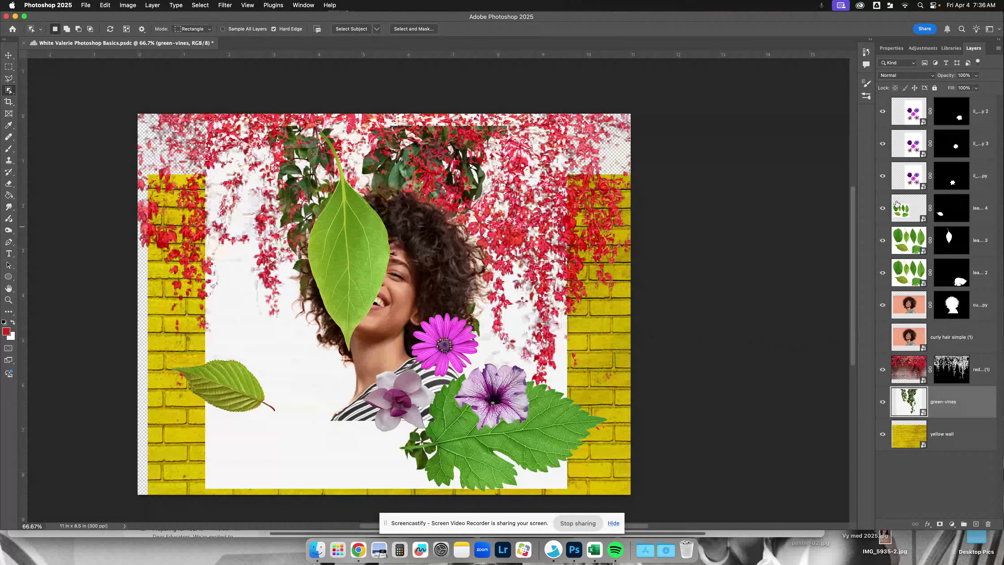
click(880, 401)
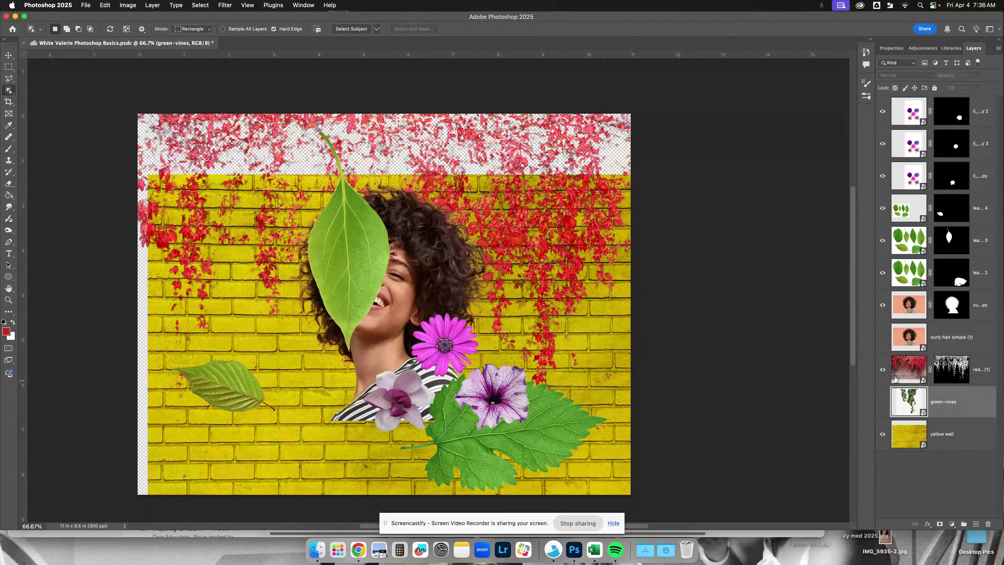
- Scale the upright leaf on leaves 6 copy 3 to 81.96% and move it off the woman's face to the right of her hair
click(8, 56)
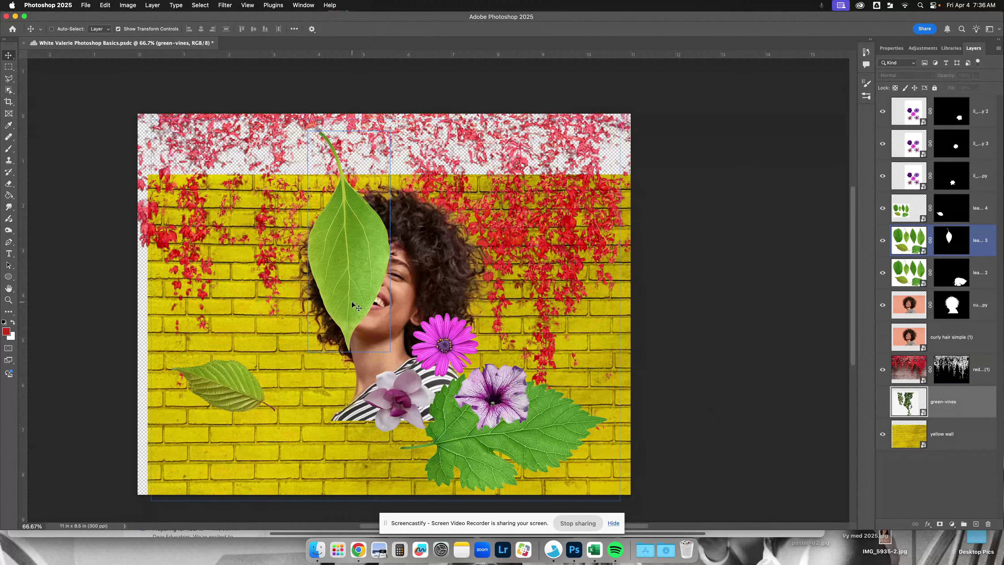
click(991, 238)
drag(358, 240, 326, 277)
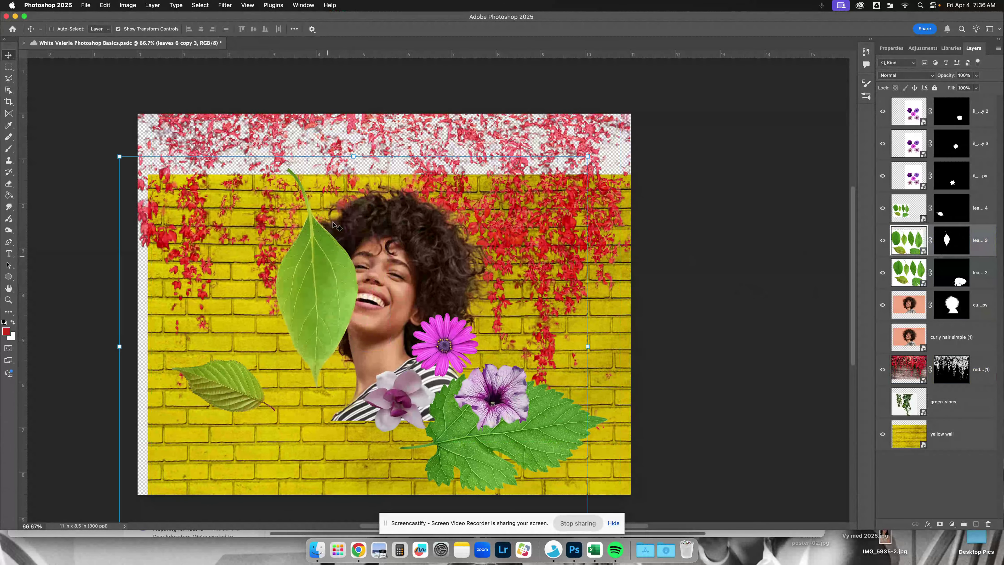
super+click(600, 160)
drag(592, 156, 506, 210)
drag(286, 331, 581, 342)
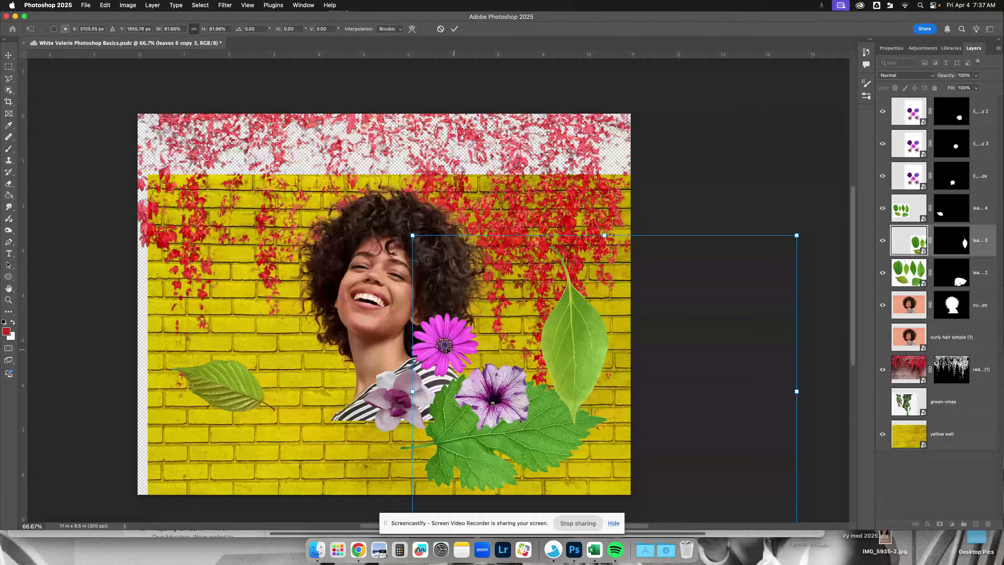
drag(474, 317, 482, 287)
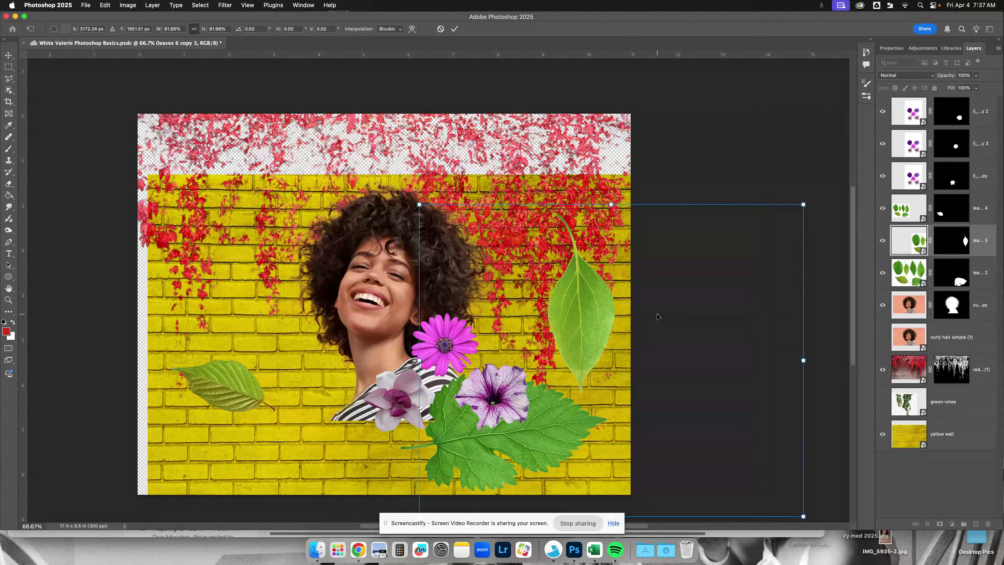
- Enlarge the masked woman layer, curly hair simple (1) copy, proportionally to 145.58%
click(985, 316)
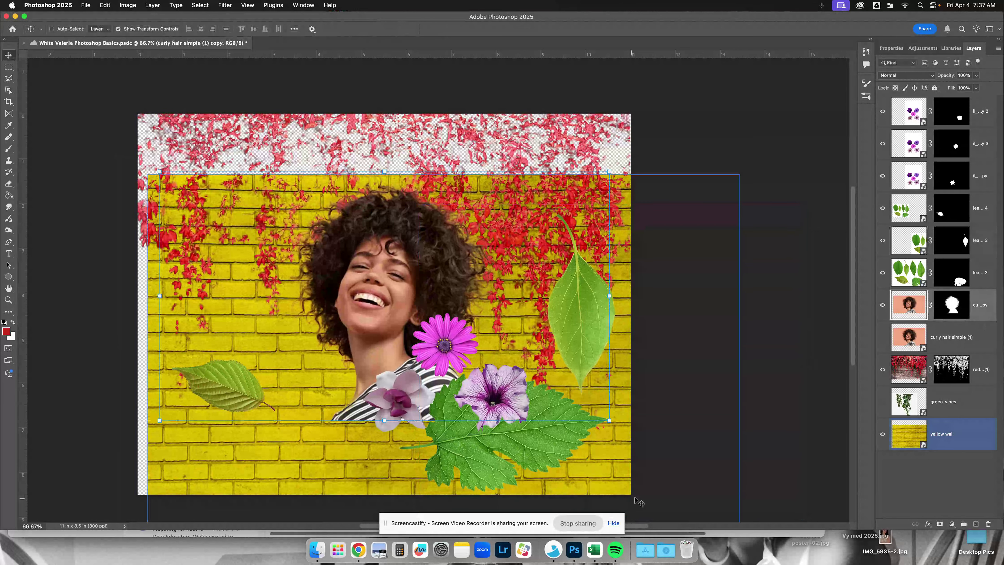
drag(610, 421, 814, 429)
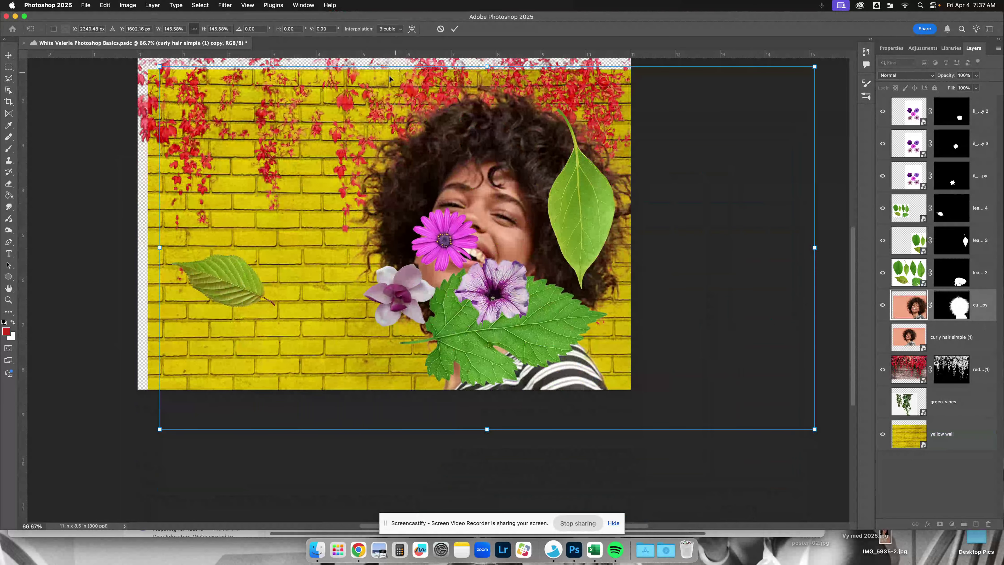